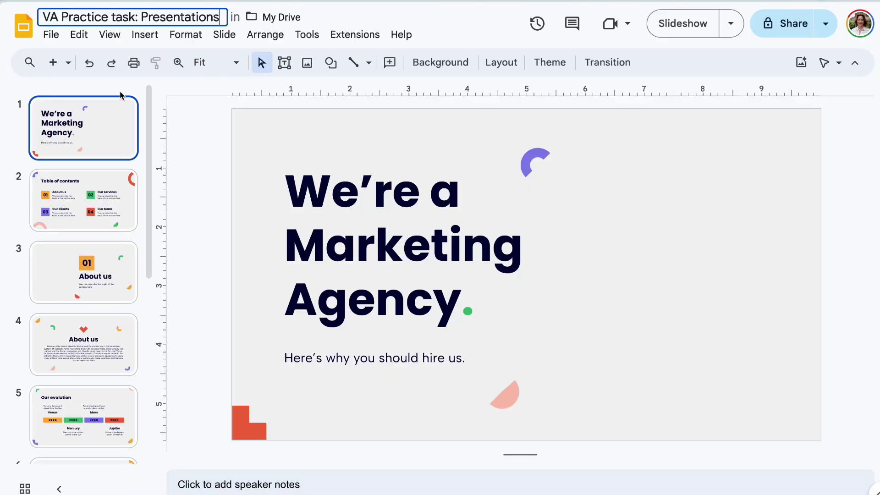
left_click(61, 40)
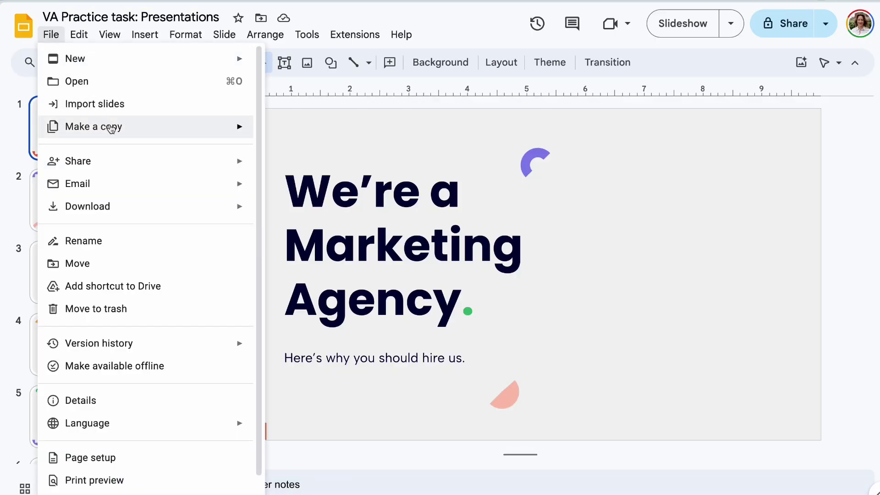
mouse_move(111, 129)
left_click(335, 140)
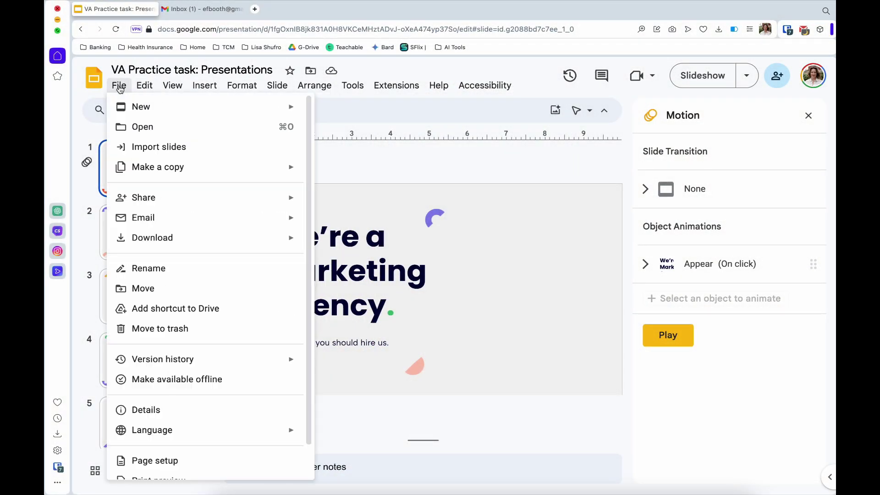
mouse_move(177, 168)
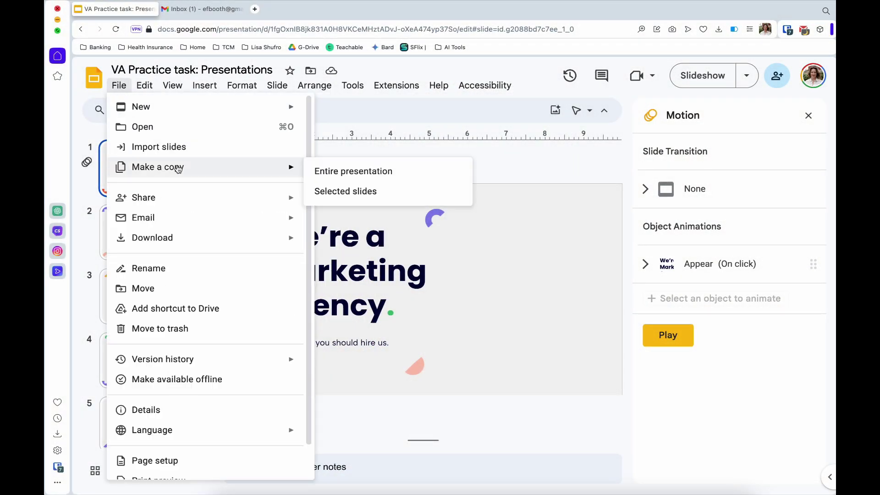
left_click(341, 178)
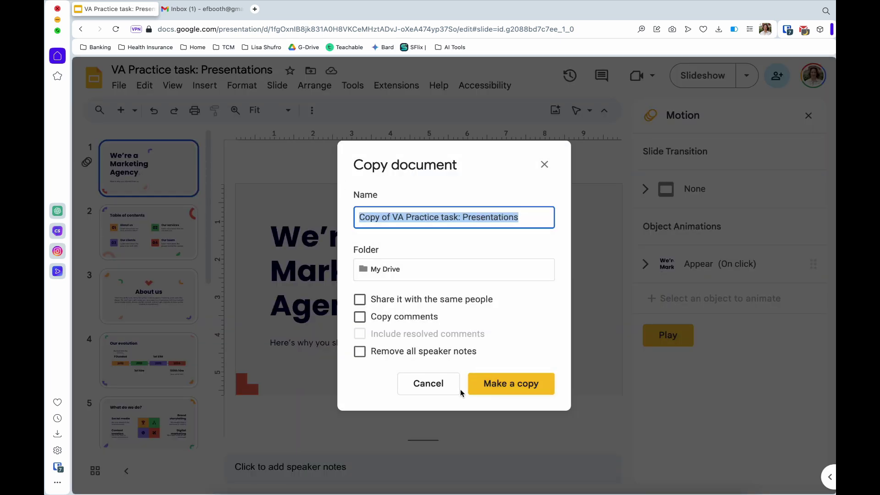
left_click(431, 387)
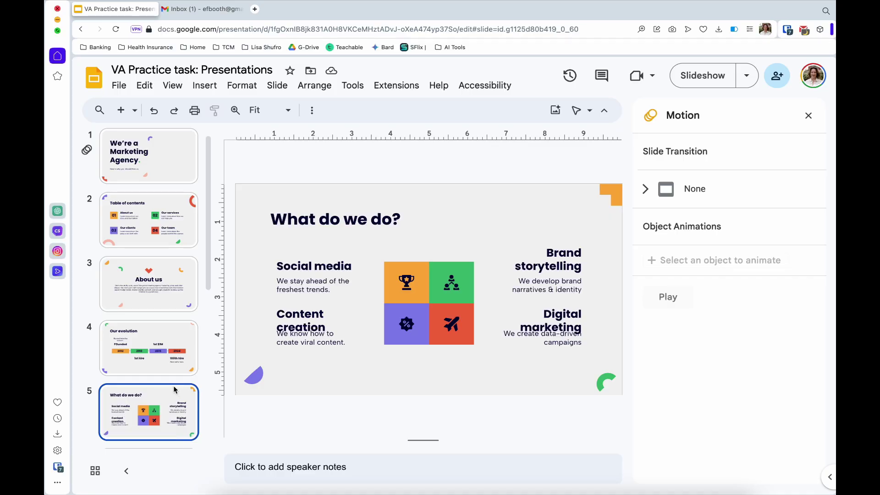
left_click(172, 161)
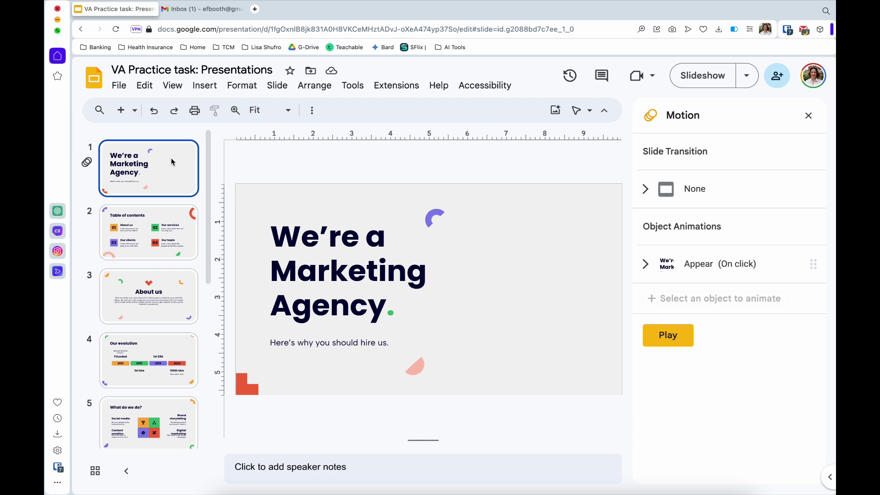
left_click(158, 224)
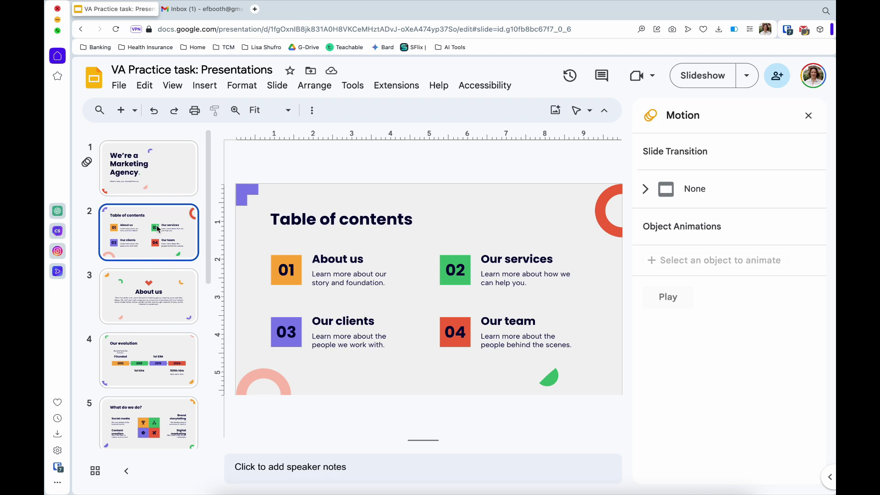
left_click(155, 173)
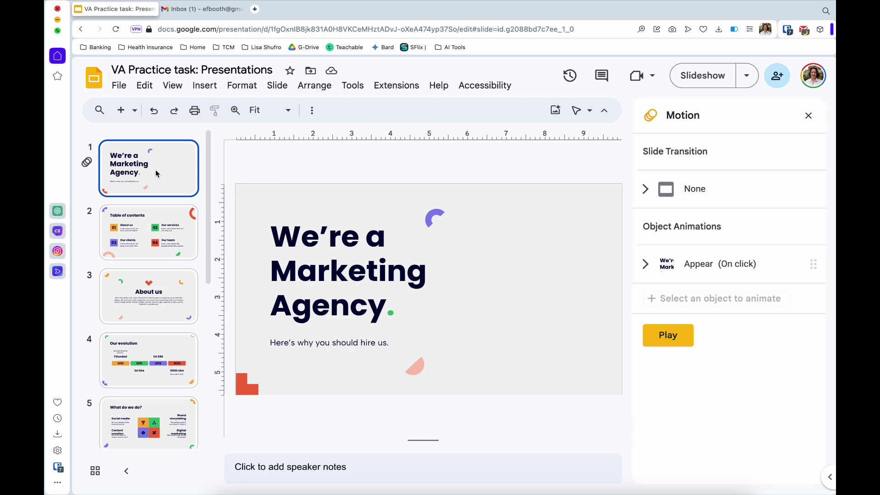
scroll(140, 398, "down", 7)
left_click(139, 399)
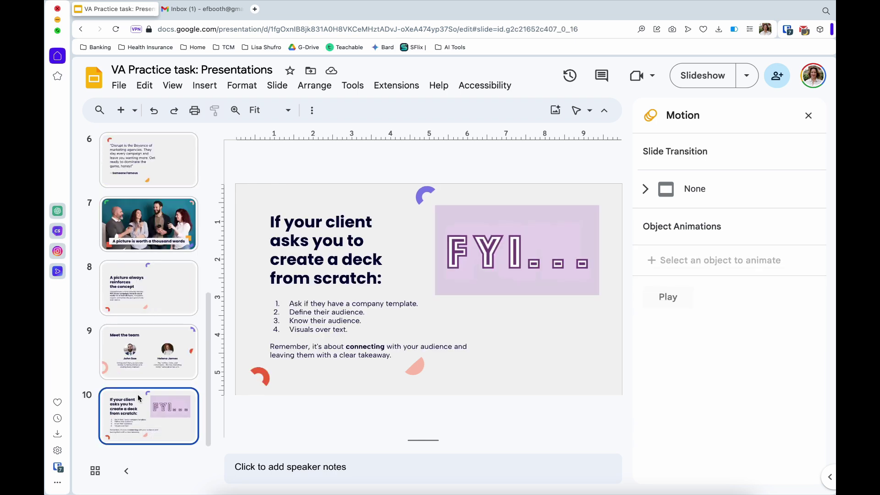
scroll(151, 275, "up", 7)
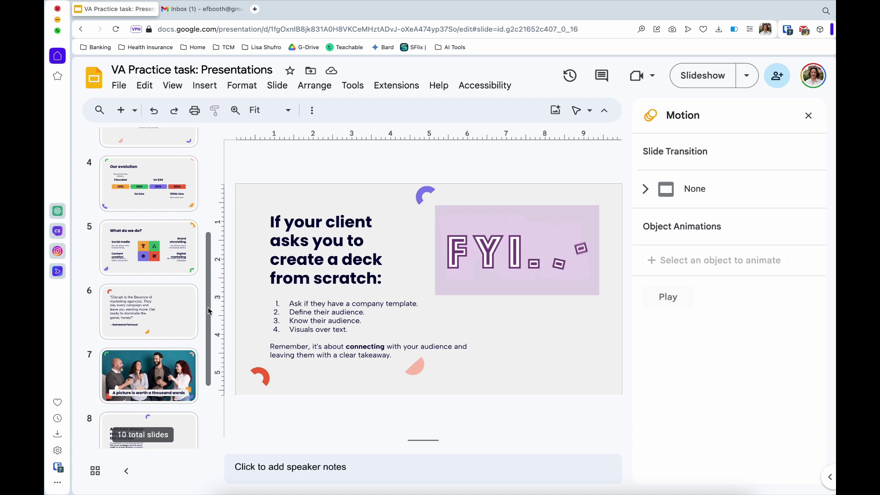
left_click(159, 185)
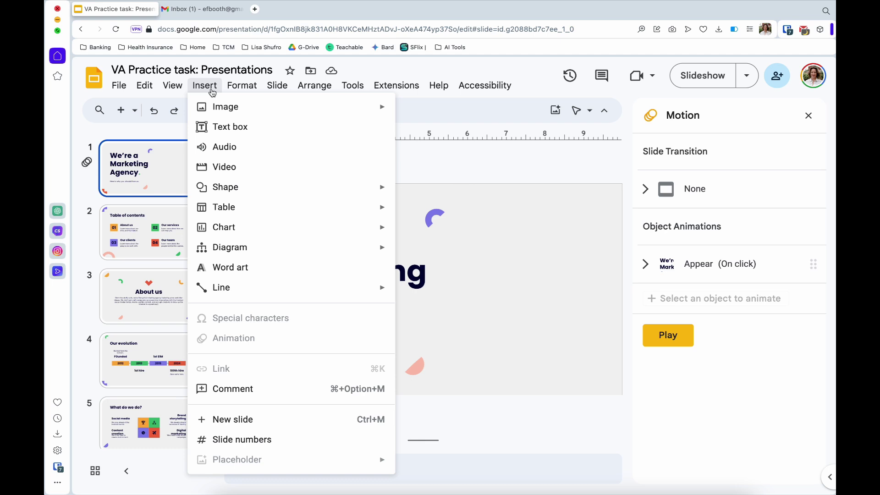
Step: Generate Gemini images from the prompt 'compuyter showing viralfunny viral memes'
mouse_move(220, 108)
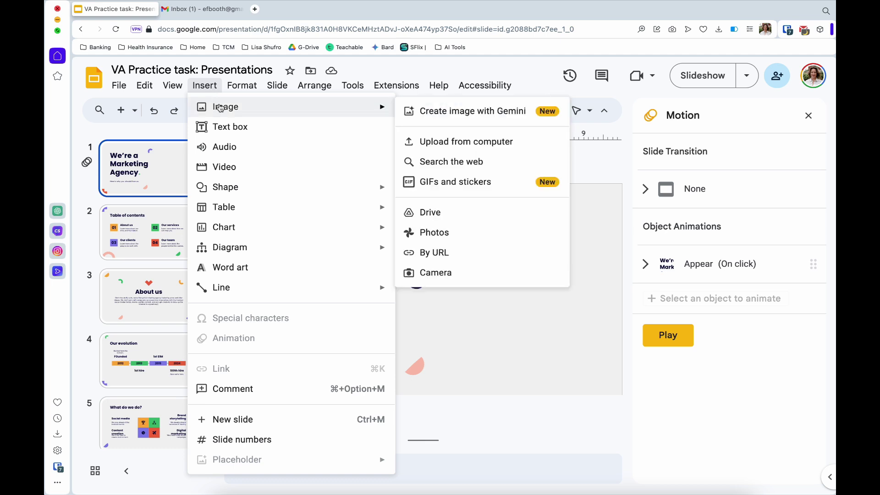
left_click(460, 324)
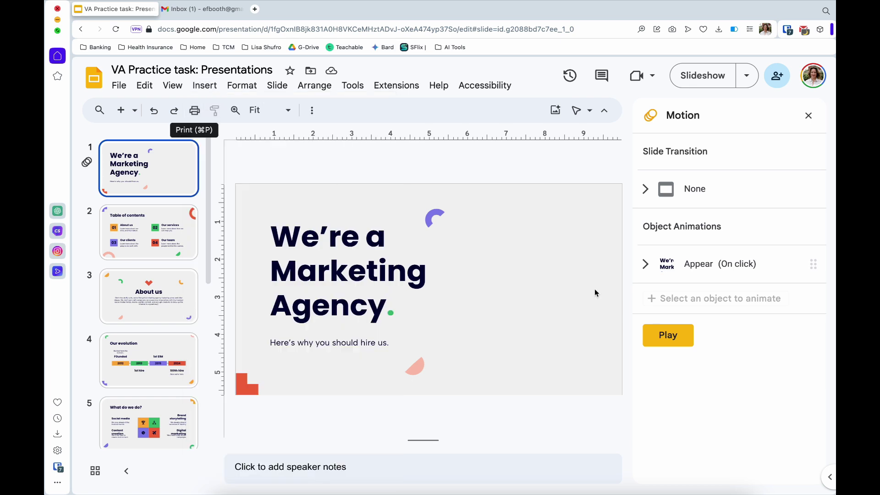
left_click(204, 85)
mouse_move(275, 108)
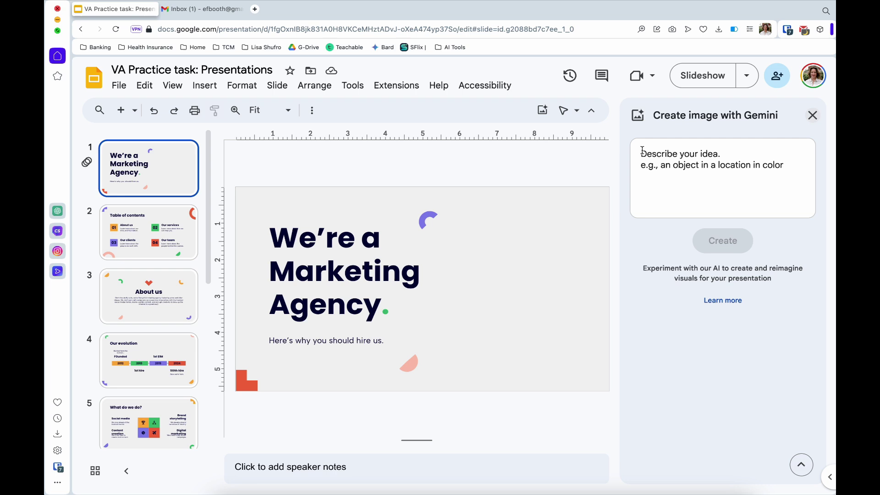
type("a futuristic cityscape with skyscrapers and flying cars set at night, hd details and shadows")
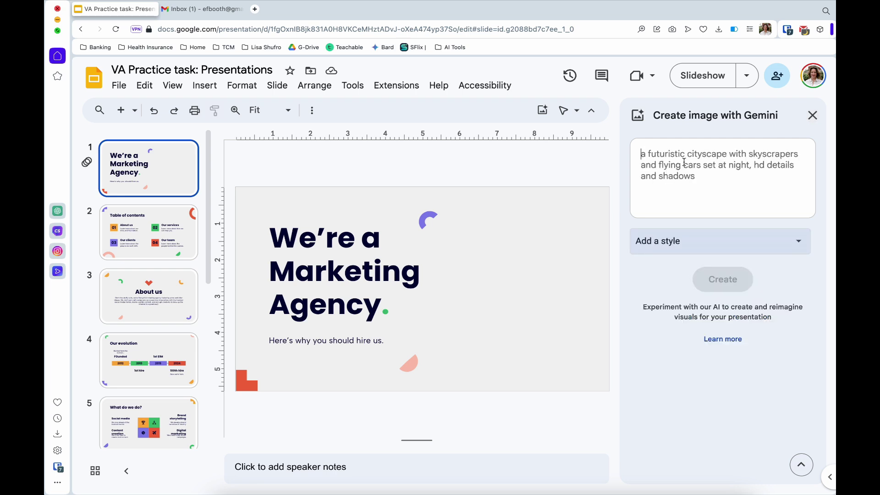
type("compuy")
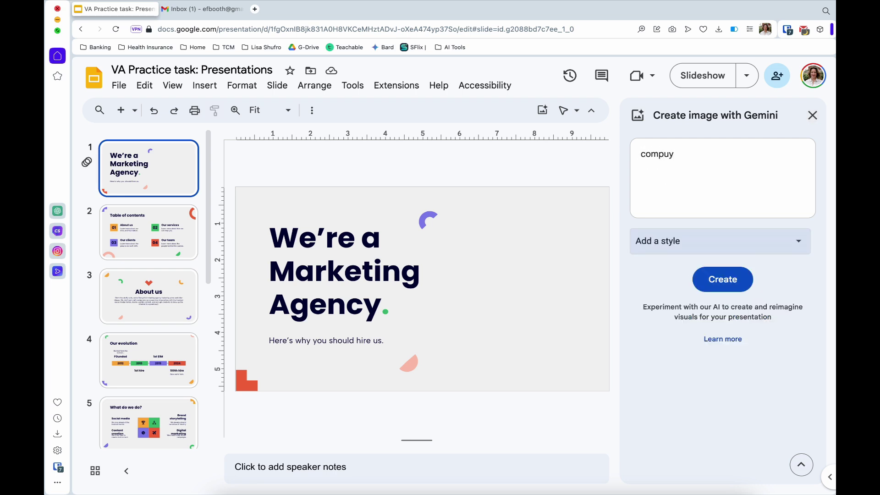
type("ter showing viralfunny viral memes")
key("Return")
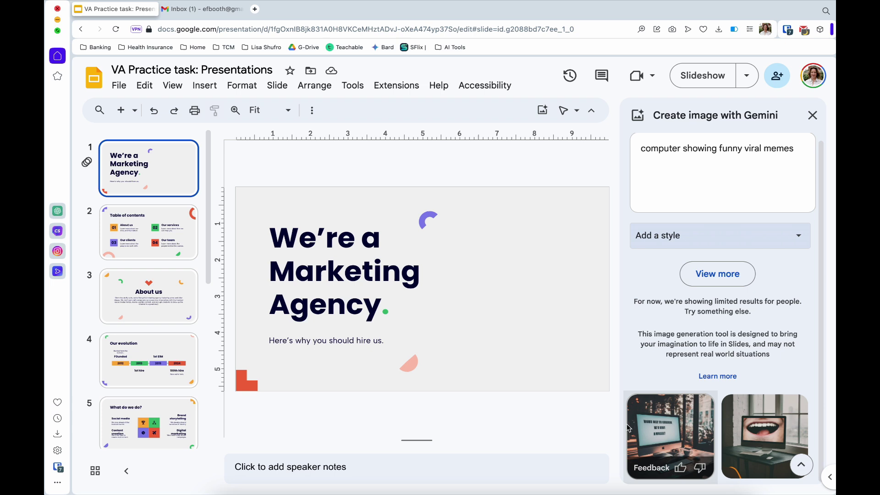
Step: Insert one generated computer image on the title slide, shift it lower, then delete it
left_click(677, 438)
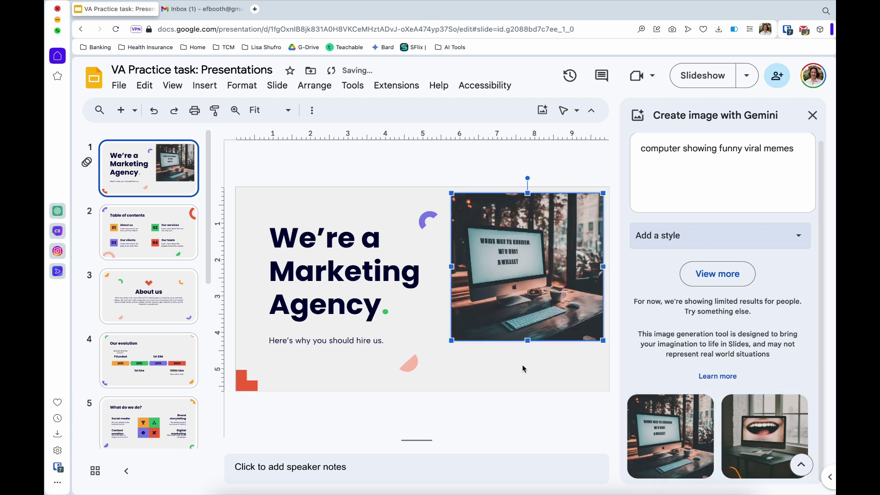
left_click_drag(532, 310, 519, 327)
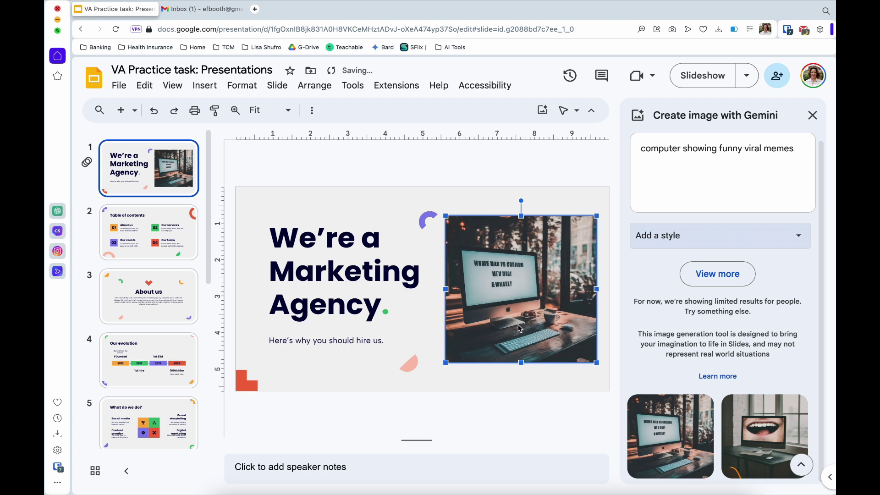
scroll(495, 293, "up", 5)
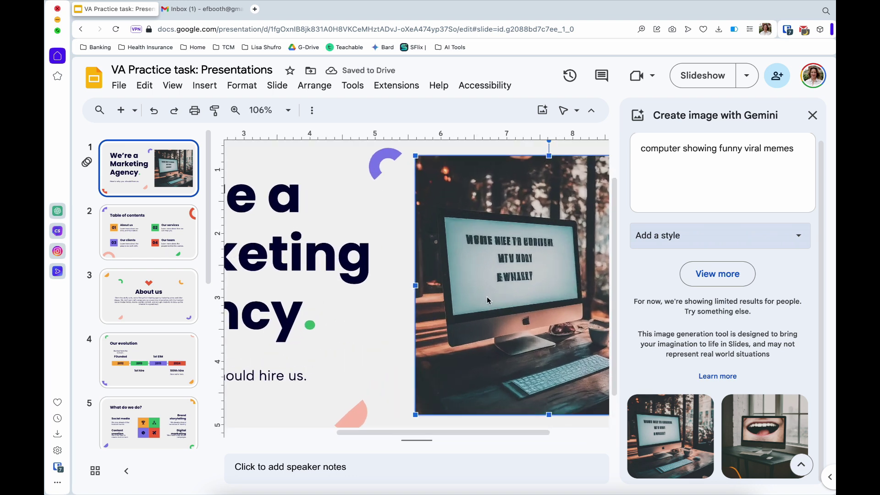
scroll(487, 296, "down", 2)
scroll(488, 298, "down", 3)
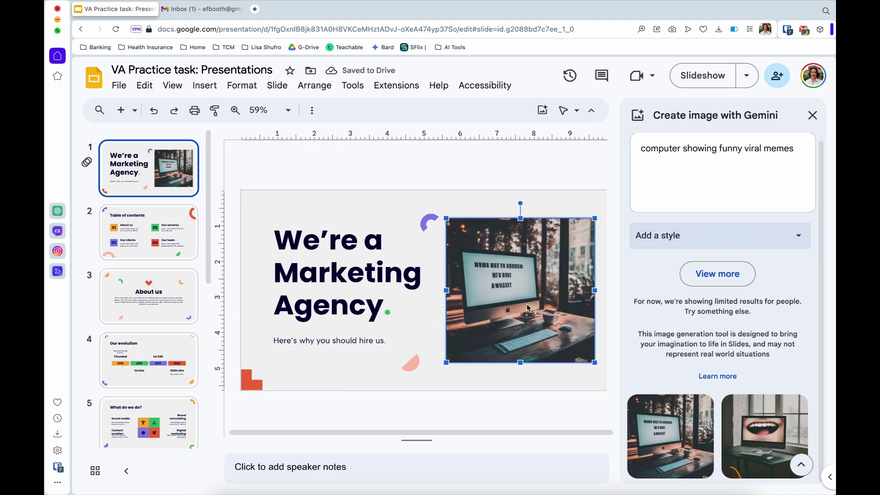
key("Delete")
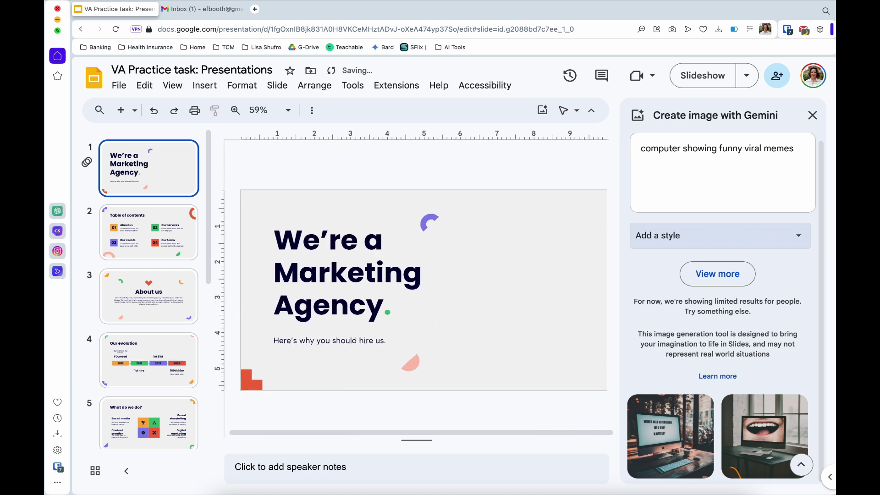
Step: Regenerate images of a computer in a bright office with lots of natural light
double_click(729, 149)
key("Return")
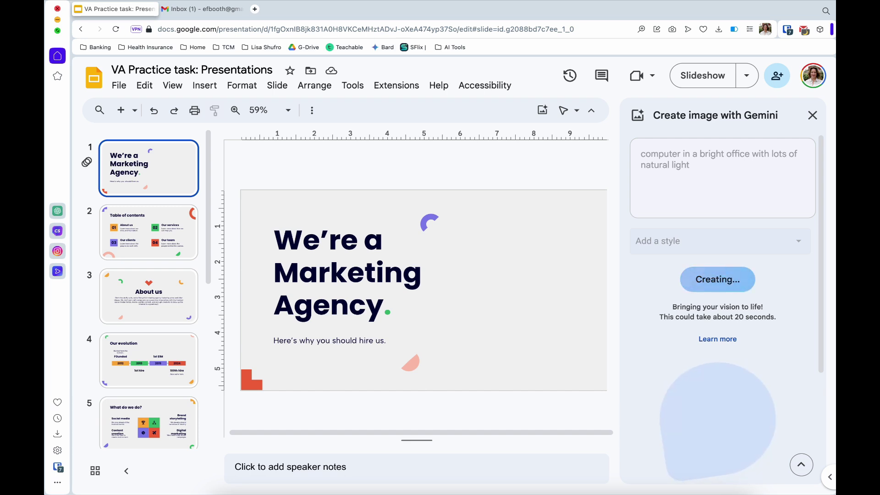
scroll(706, 383, "down", 4)
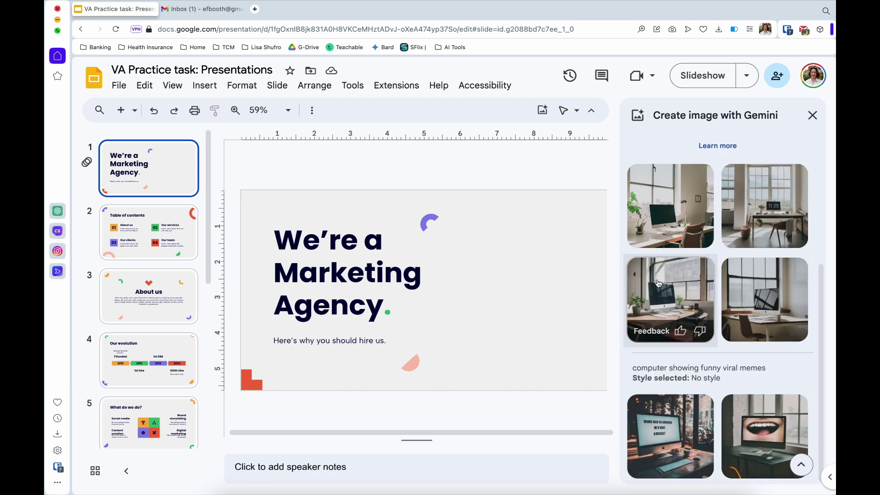
left_click(666, 299)
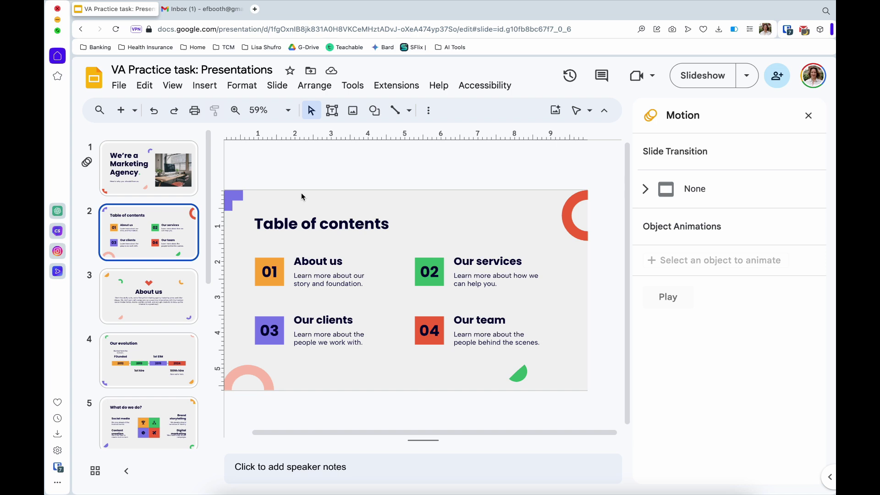
left_click(132, 298)
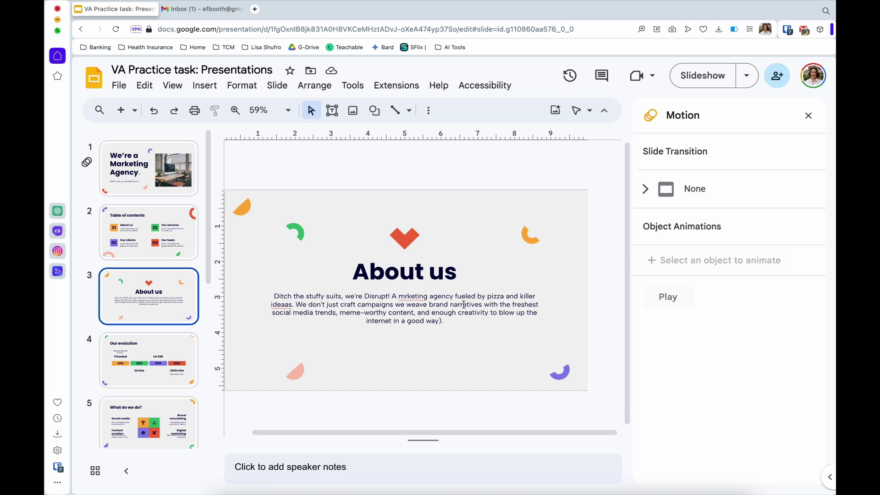
left_click(405, 297)
left_click(424, 280)
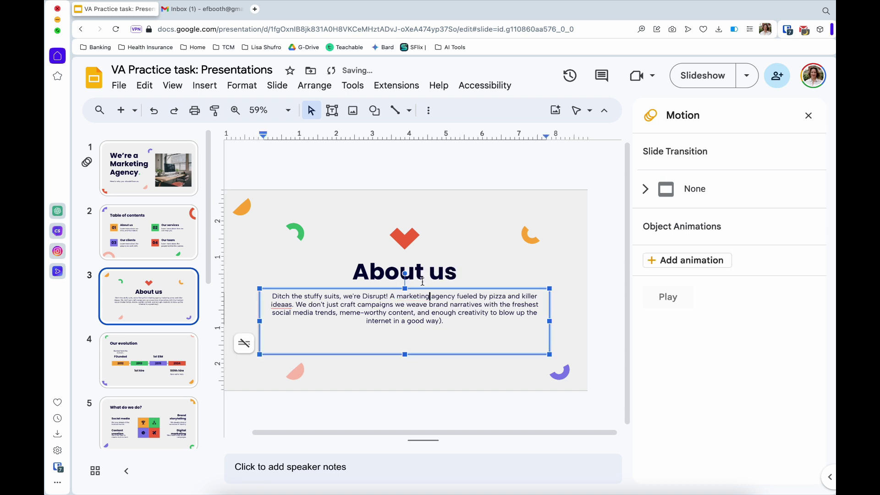
left_click(283, 305)
left_click(292, 288)
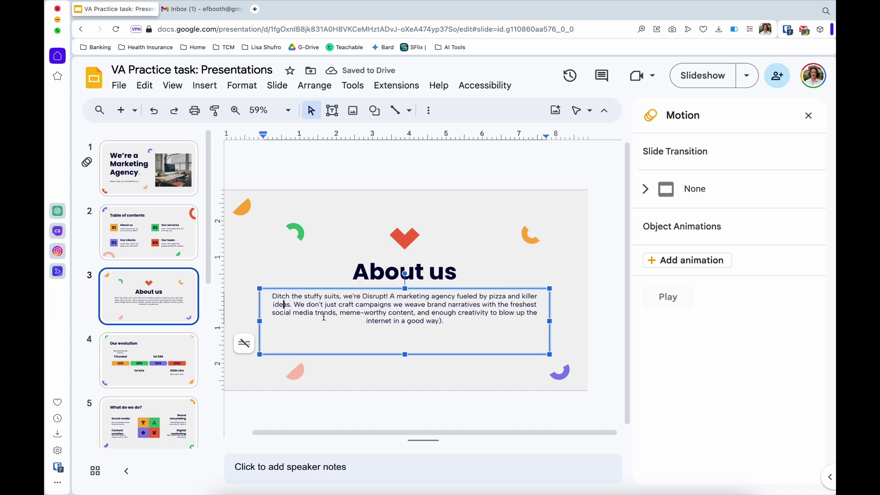
left_click(391, 306)
Step: Finish the About us edit and correct 'FOunded' to 'Founded' on the Our evolution slide
key("Escape")
key("Escape")
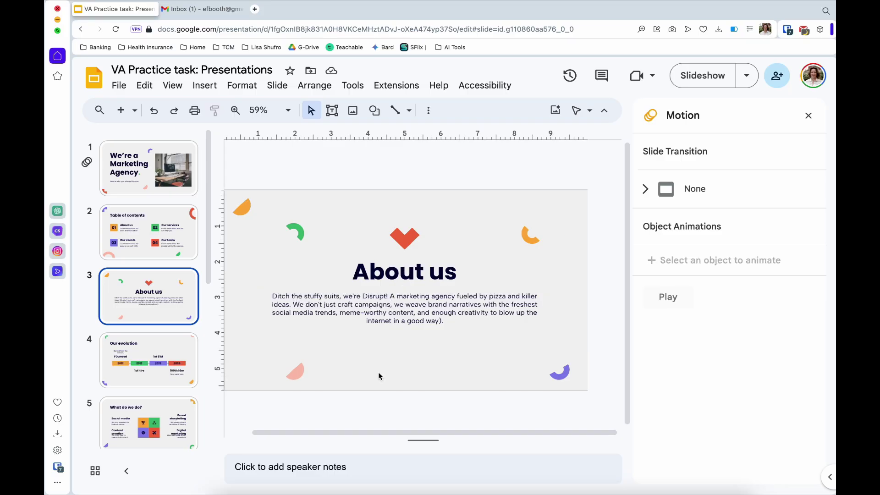
left_click(155, 365)
left_click(295, 262)
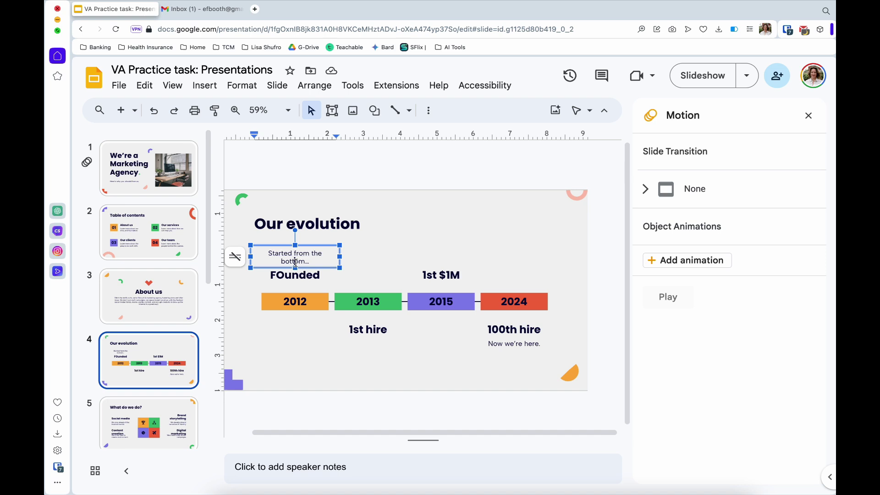
left_click(526, 344)
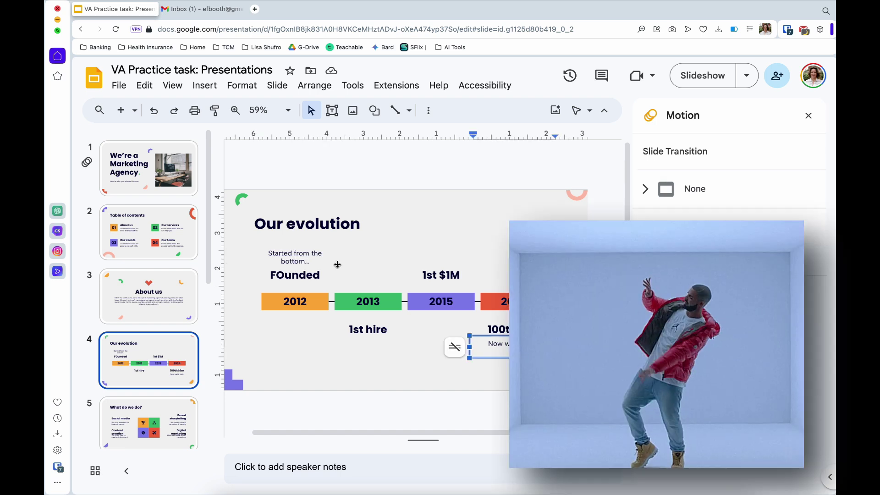
left_click(295, 259)
left_click(285, 274)
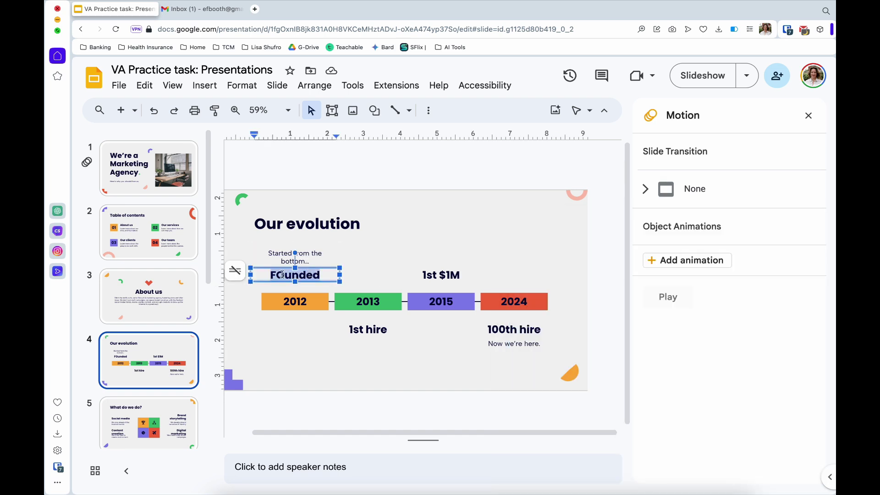
left_click(284, 275)
key("BackSpace")
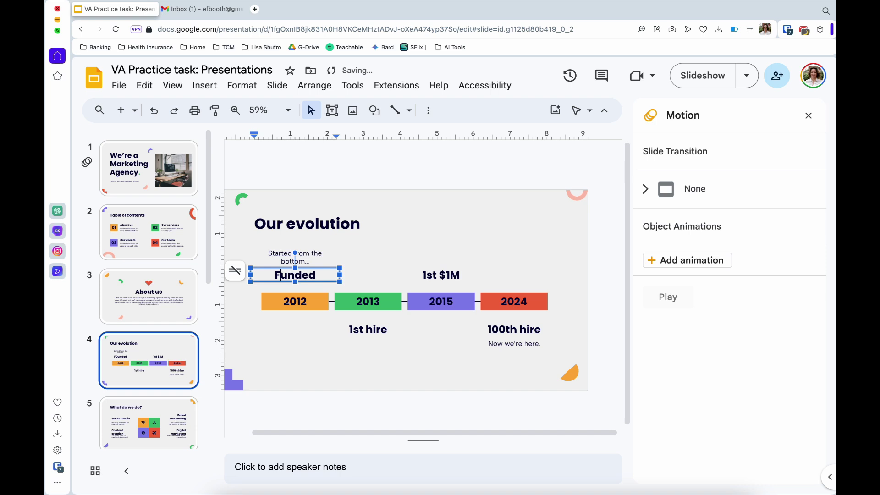
type("o")
left_click(284, 349)
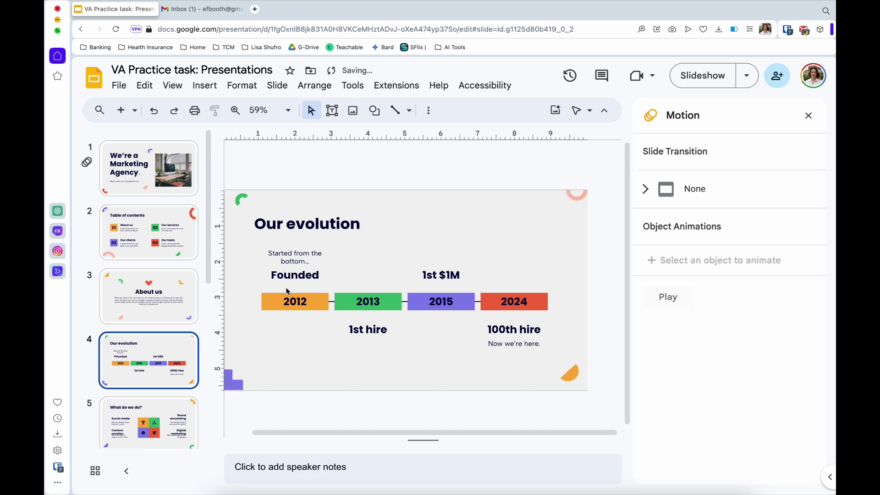
Step: Lower the Founded label slightly on the timeline, then move to the What do we do? slide
left_click(292, 275)
left_click_drag(324, 266, 325, 271)
key("ctrl+z")
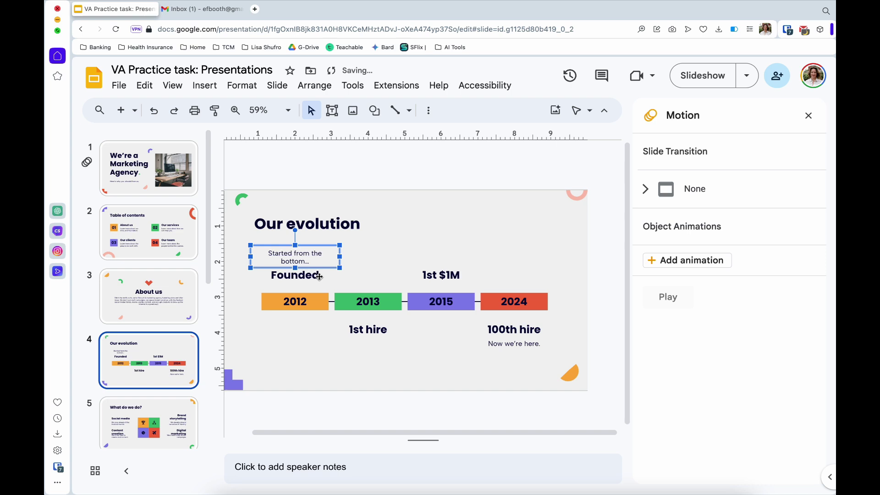
left_click(323, 279)
left_click_drag(319, 279, 319, 286)
left_click(320, 334)
left_click(308, 328)
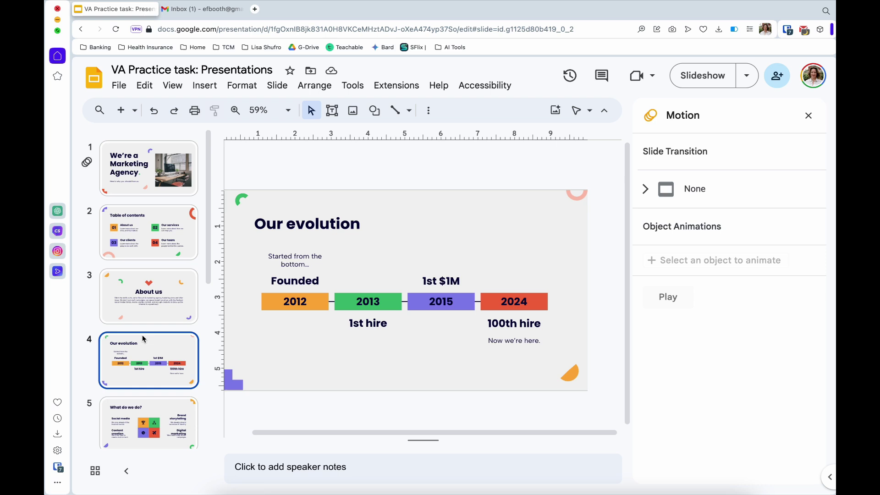
scroll(144, 339, "down", 3)
left_click(135, 346)
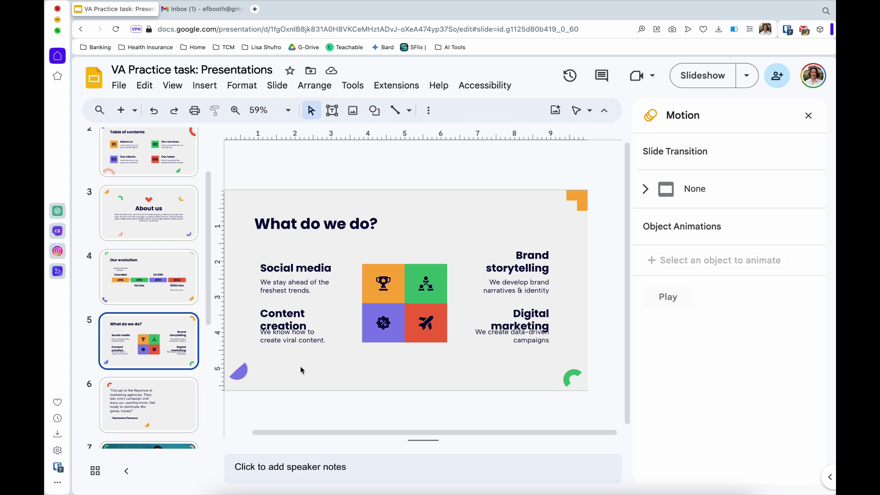
Step: Nudge the Content creation and Digital marketing descriptions below their headings, then go to slide 6
left_click(289, 344)
left_click(327, 341)
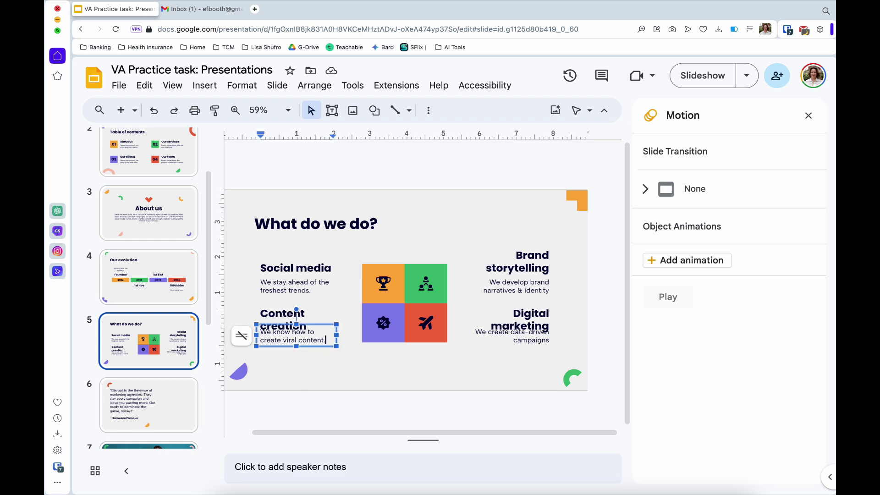
key("Escape")
key("Down")
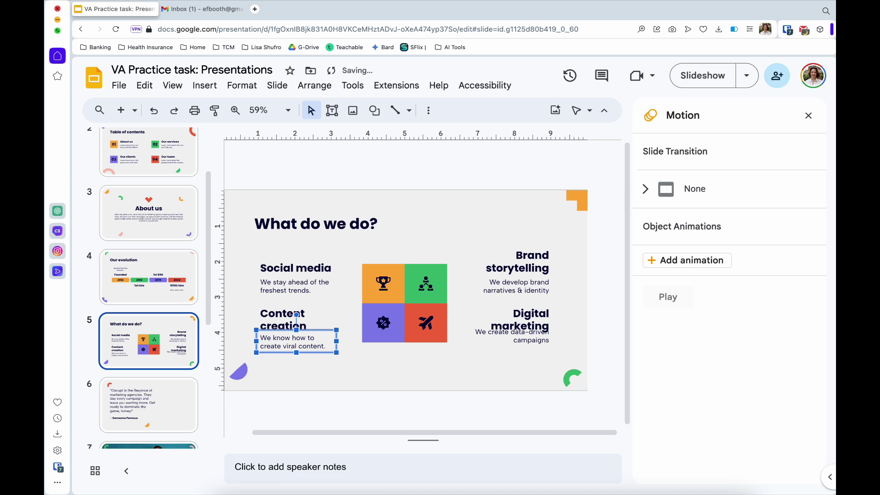
left_click(548, 348)
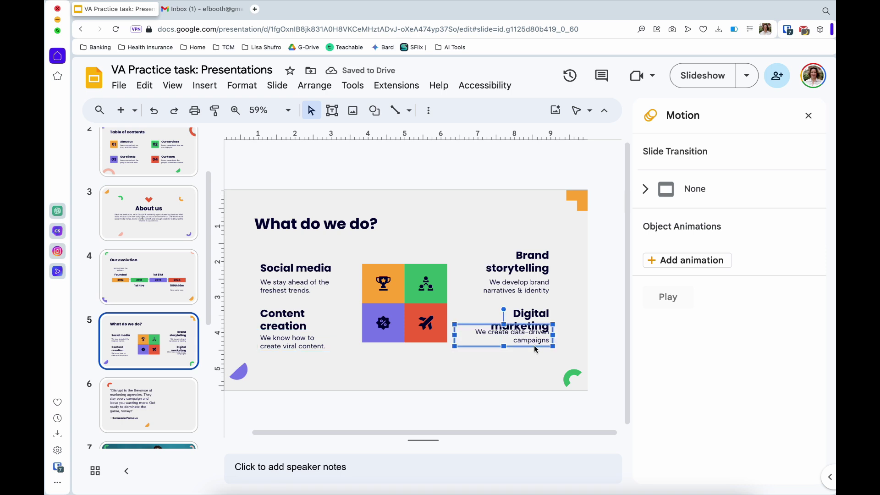
key("Down")
key("Escape")
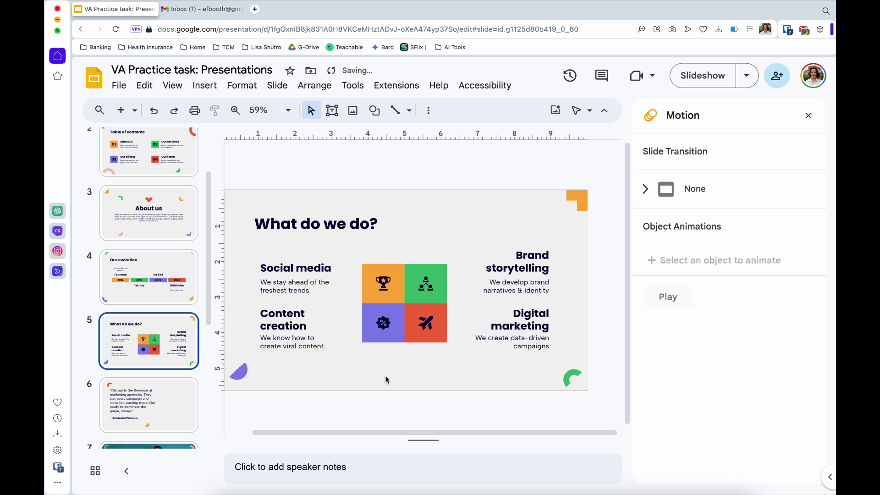
key("Page_Down")
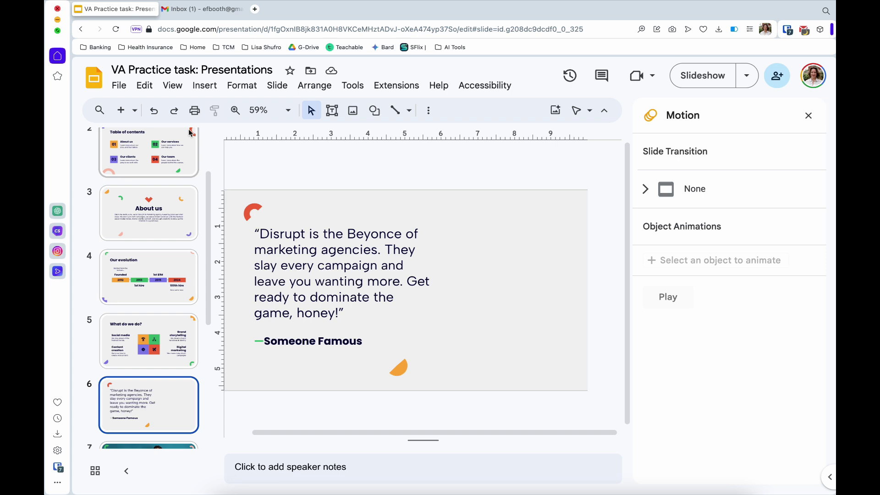
Step: Search the web for the singer and insert her red-outfit photo onto the quote slide
left_click(204, 87)
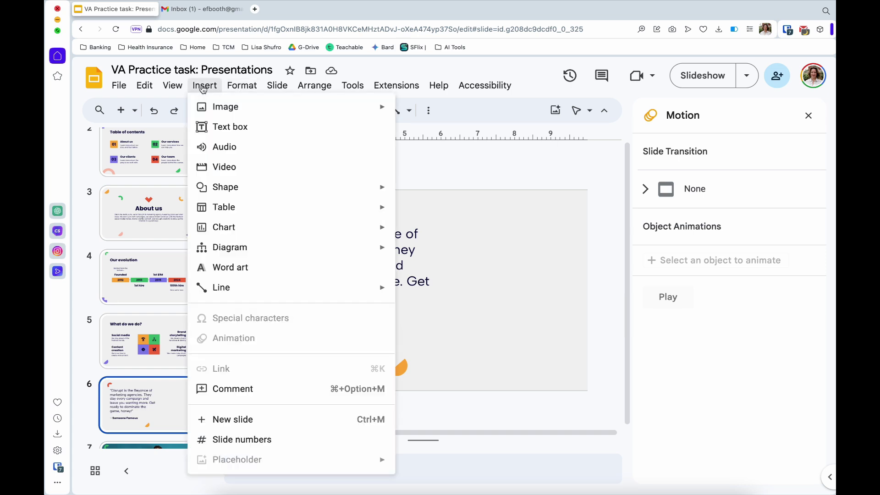
mouse_move(261, 110)
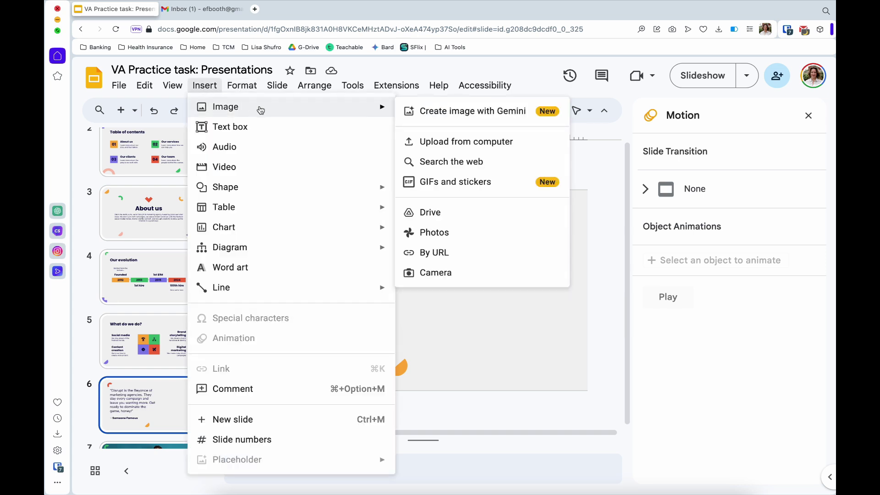
left_click(455, 164)
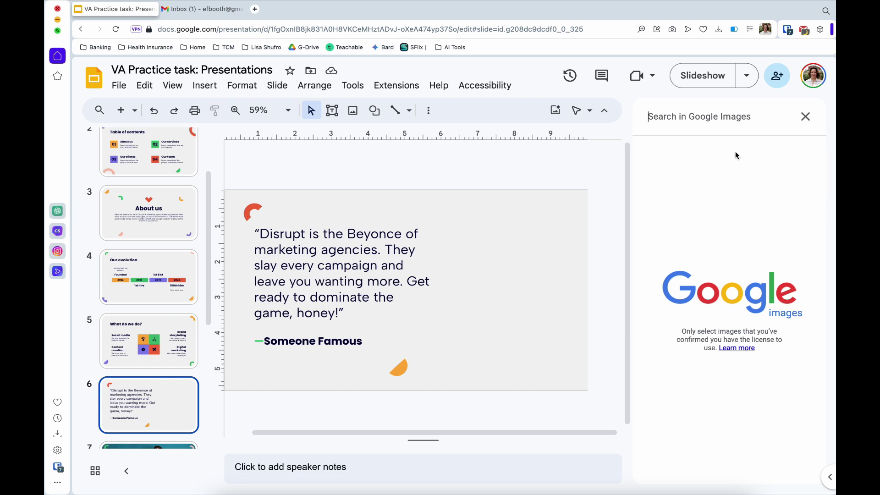
type("Rihanna")
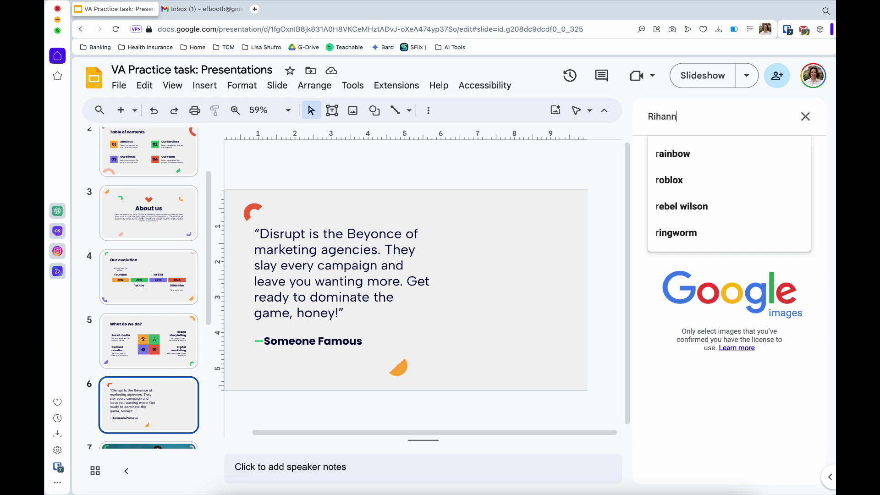
left_click(699, 154)
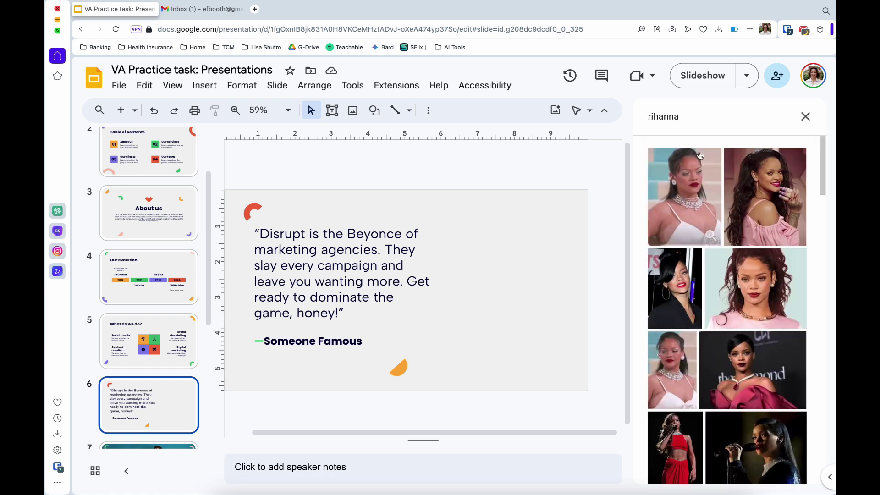
left_click(687, 477)
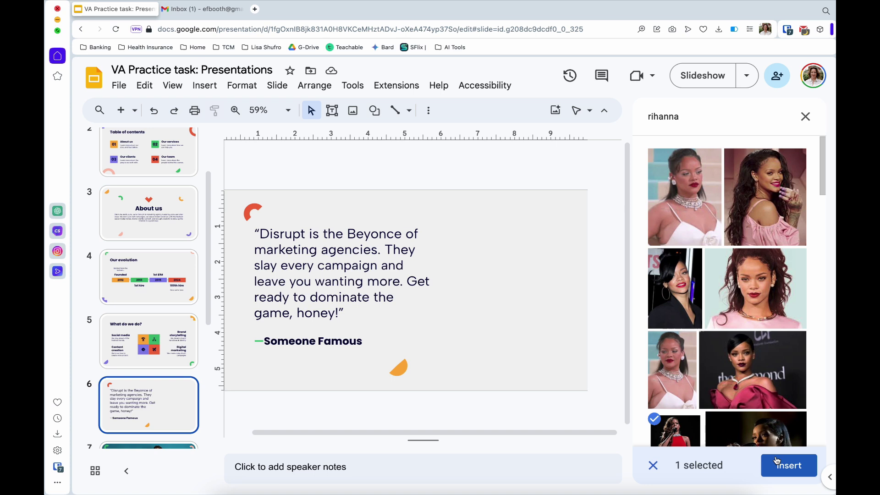
left_click(789, 468)
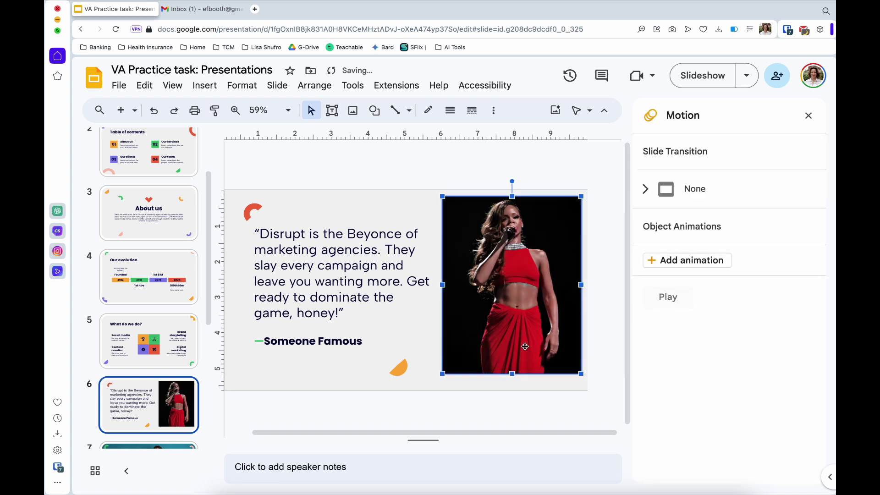
Step: Move and enlarge the singer photo so it fills the slide's right side
left_click_drag(525, 346, 519, 362)
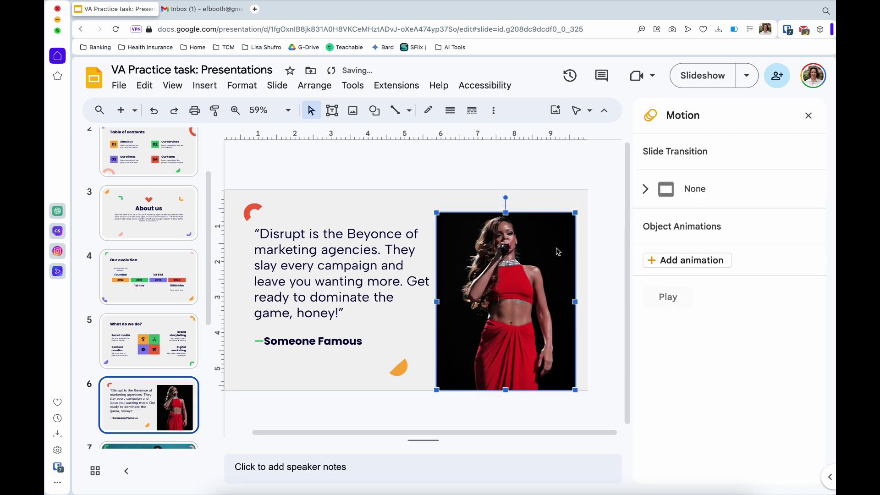
left_click_drag(575, 212, 583, 193)
left_click(599, 168)
left_click(547, 300)
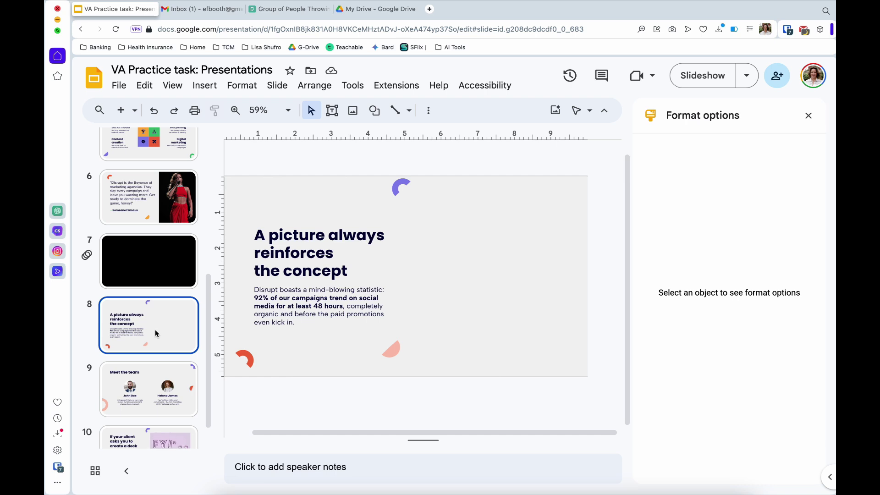
Step: Select text in slide 8's statistic paragraph, then deselect it
left_click(292, 290)
double_click(266, 291)
left_click(277, 306)
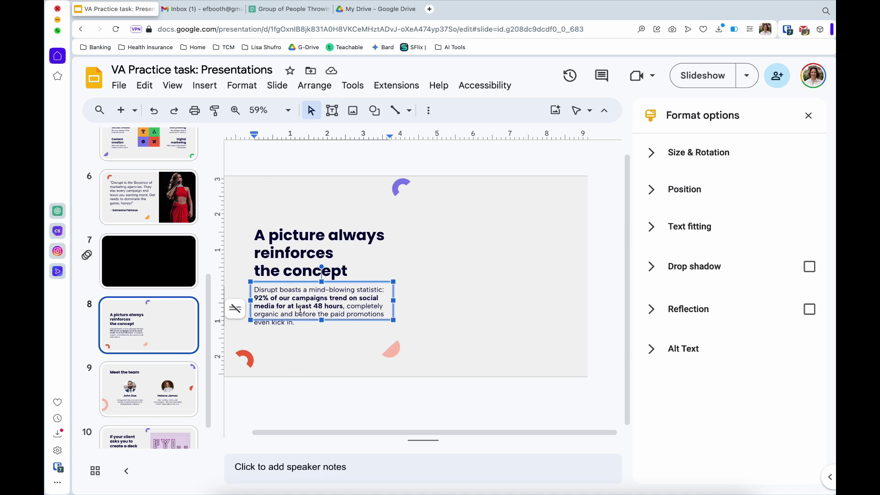
left_click(284, 354)
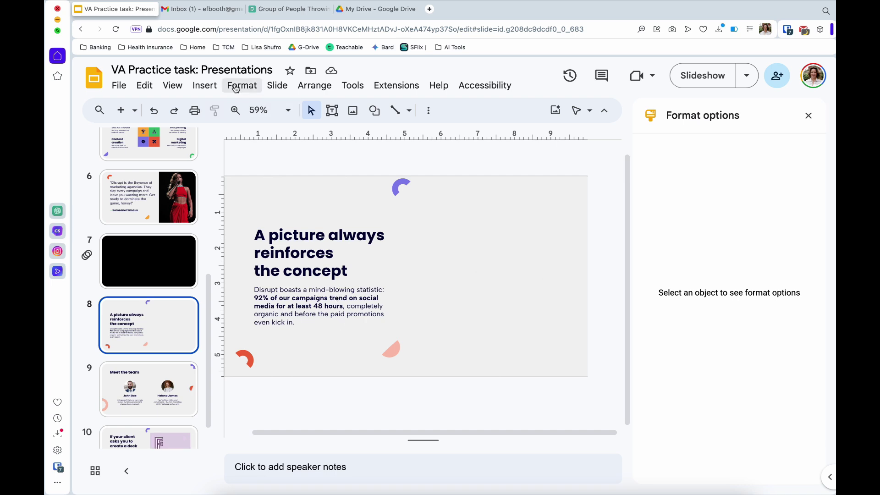
Step: Insert a Gemini 'chart showing 92% success rate' laptop image, move it, then delete it
left_click(204, 85)
mouse_move(211, 107)
left_click(454, 112)
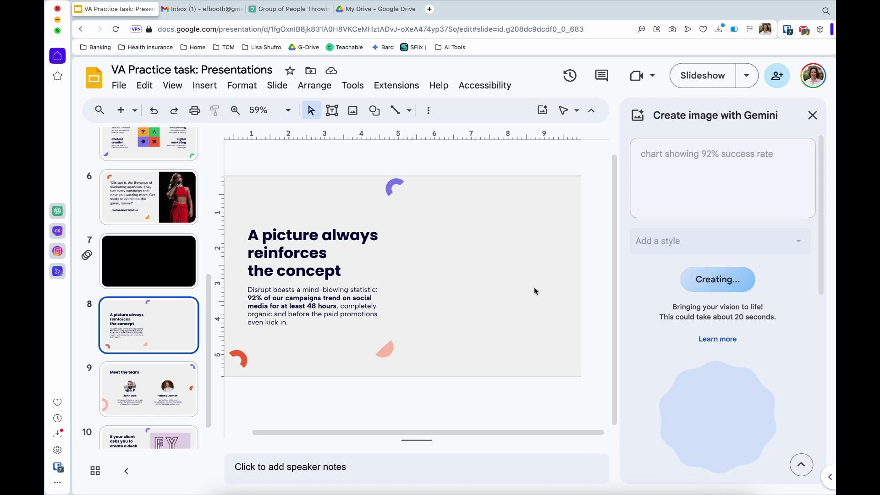
left_click(676, 441)
scroll(460, 261, "up", 3)
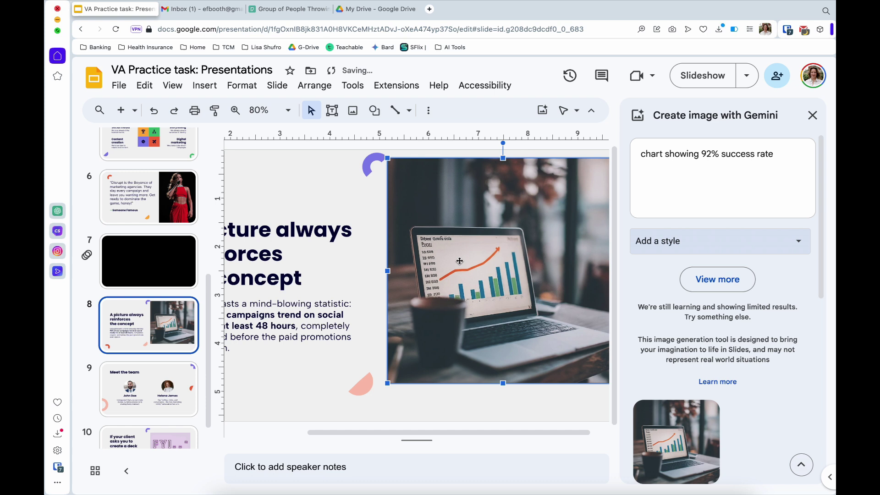
scroll(460, 261, "up", 3)
scroll(460, 261, "down", 5)
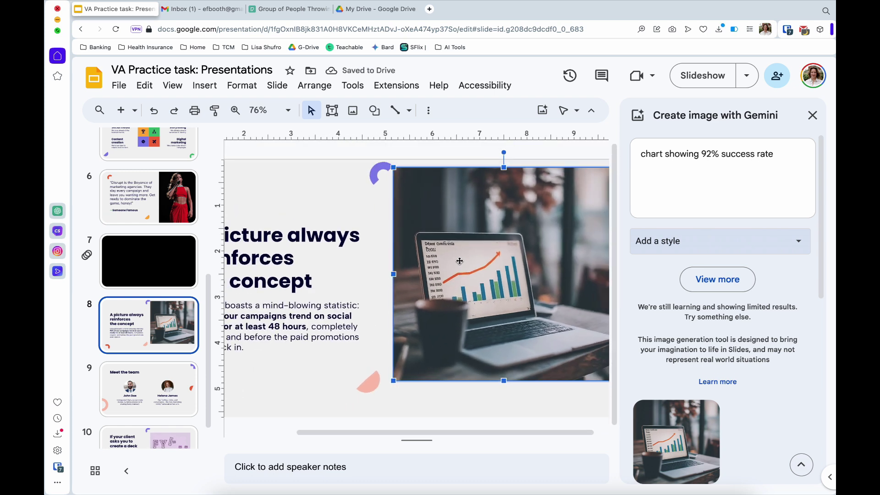
left_click_drag(489, 276, 489, 296)
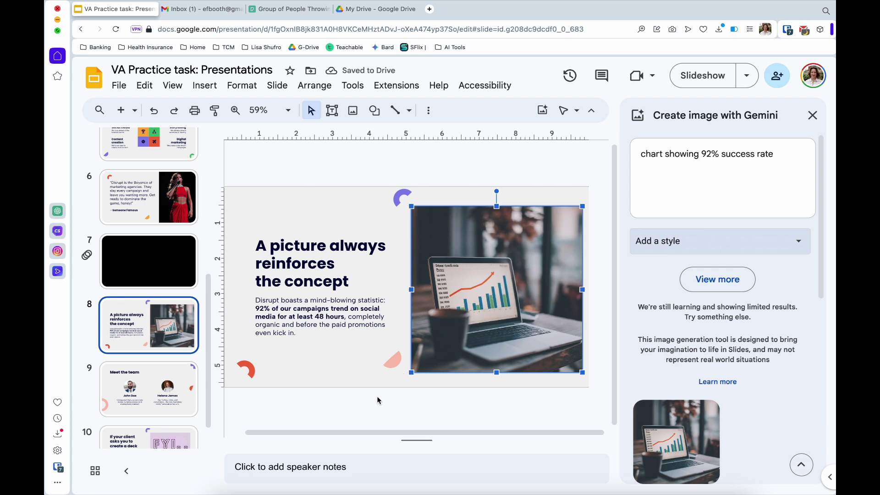
key("Delete")
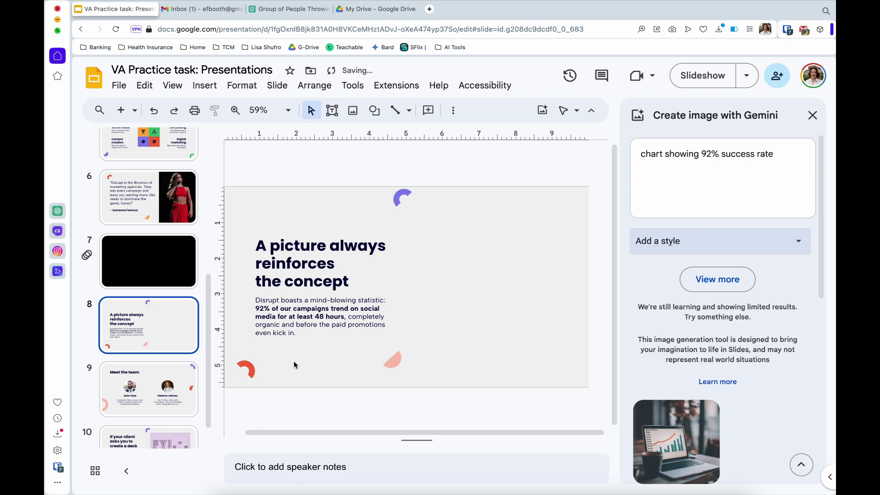
Step: On Pexels, close the office video preview and filter results to Photos
triple_click(721, 162)
left_click(275, 11)
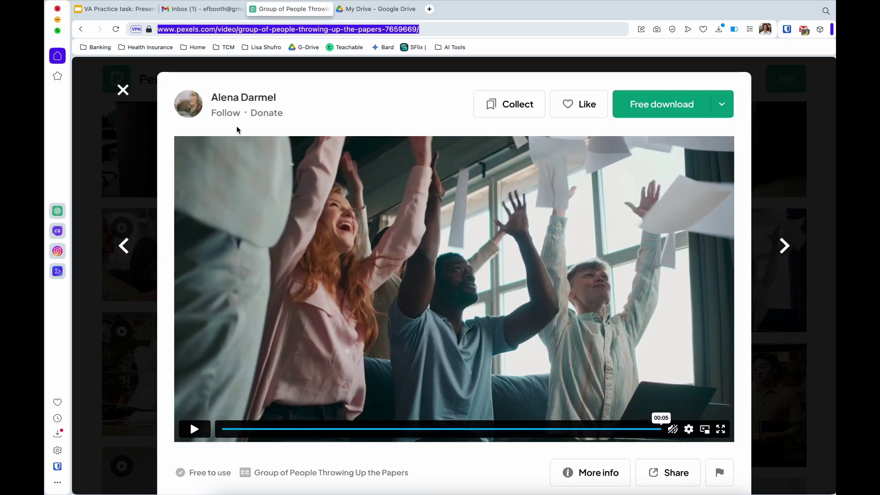
left_click(122, 90)
scroll(216, 229, "up", 5)
left_click(225, 79)
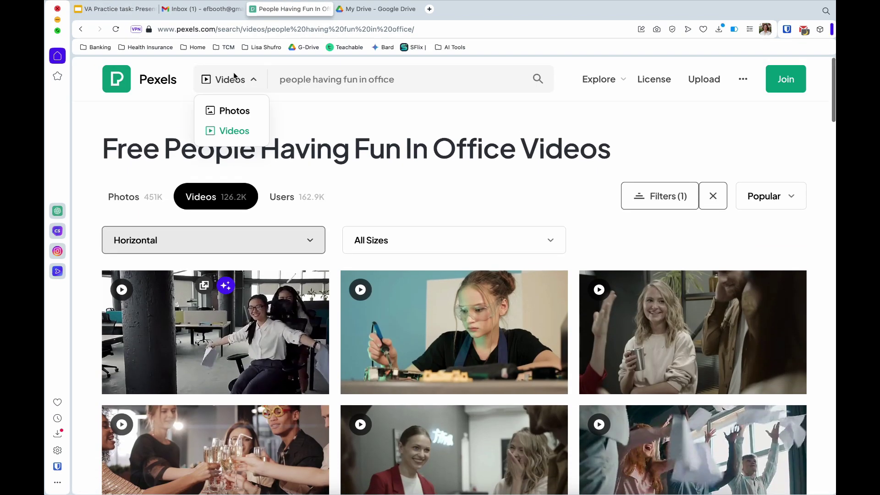
left_click(229, 113)
Step: Search Pexels for 'success chart' and scroll through the photo results
left_click(333, 87)
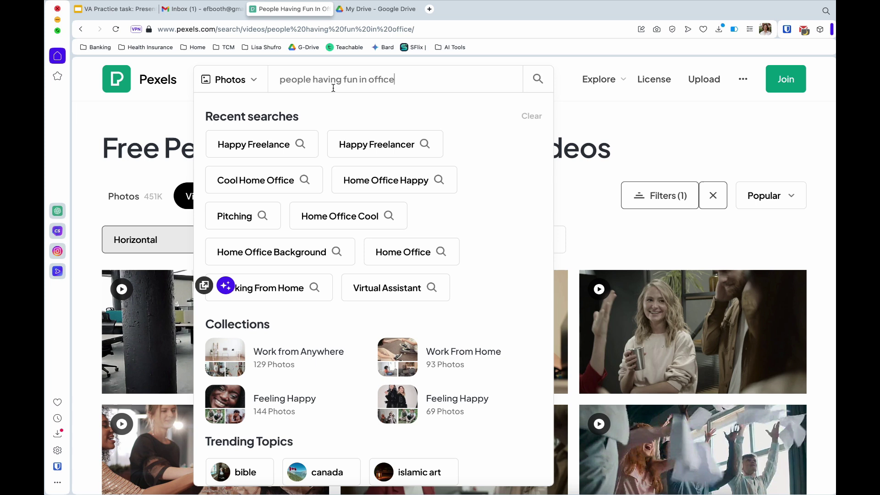
type("suc")
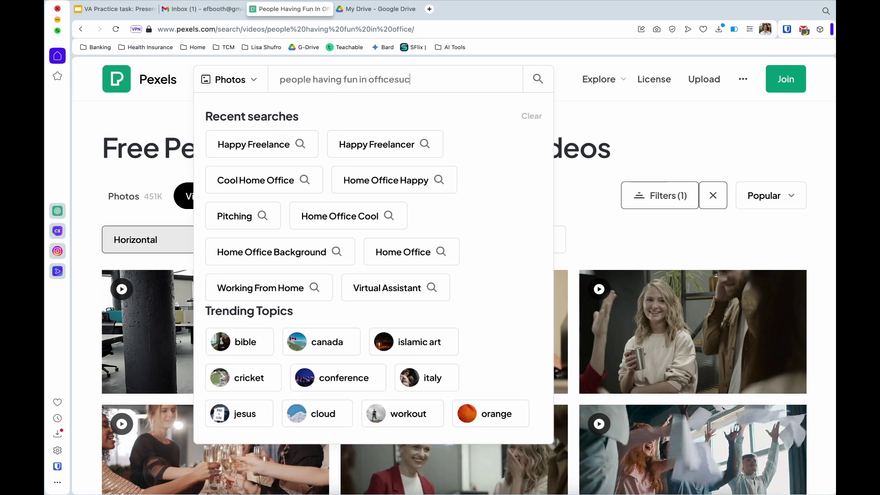
type("cess")
key("super+a")
type("success")
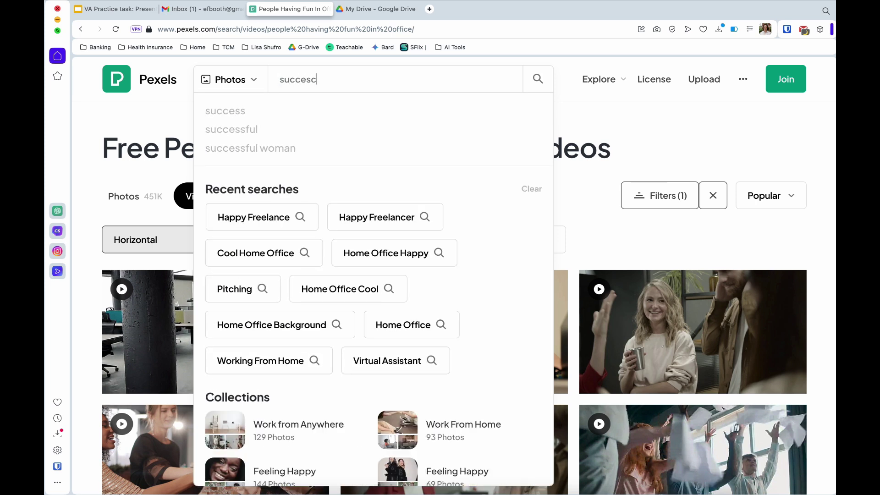
type(" chart")
key("Return")
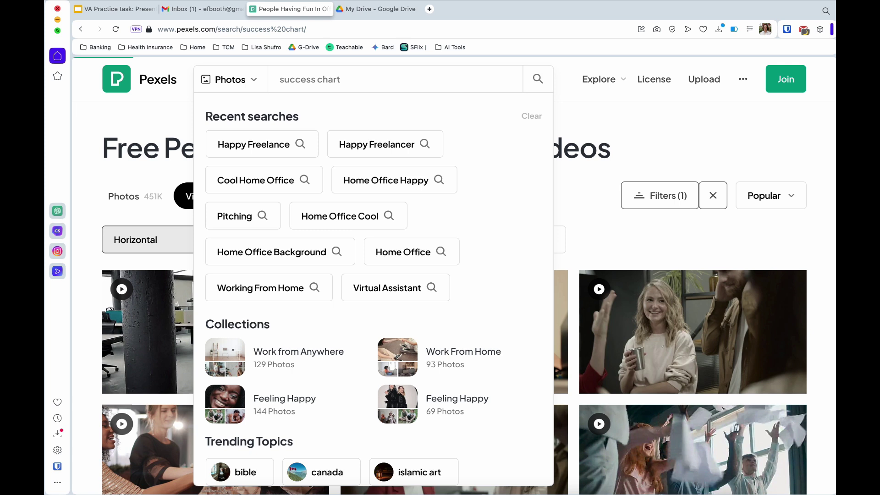
scroll(396, 156, "down", 5)
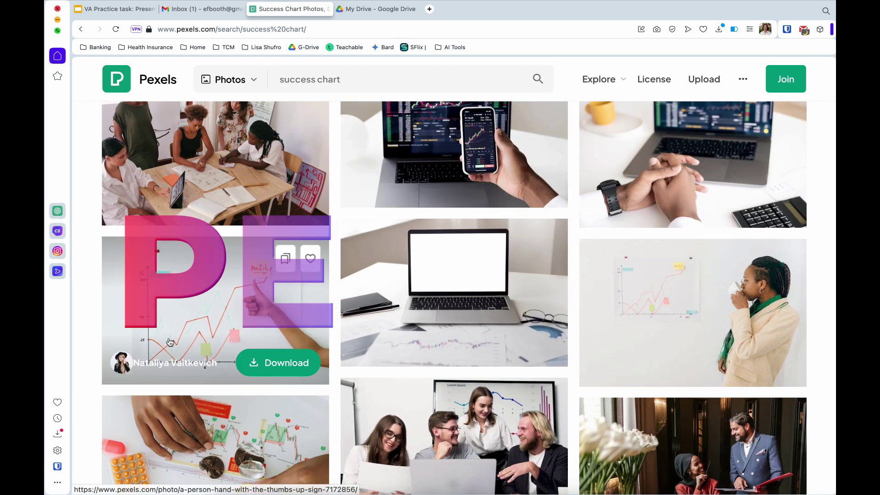
scroll(169, 342, "down", 3)
scroll(170, 341, "down", 4)
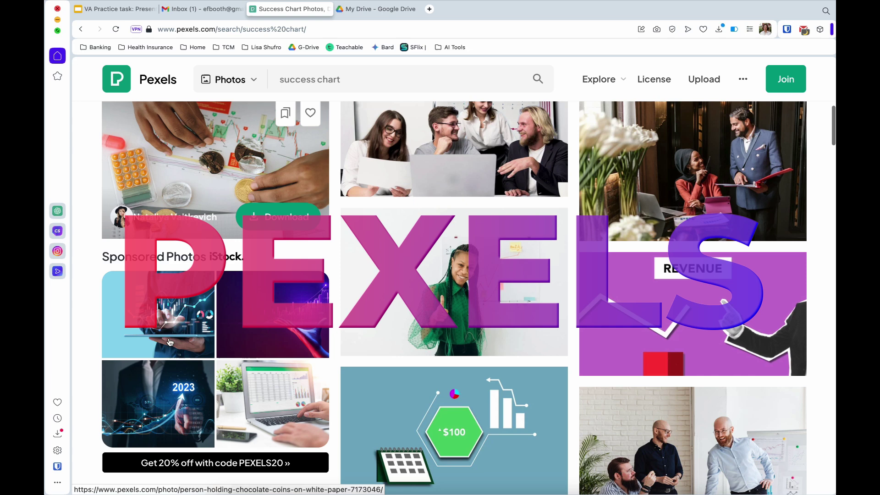
scroll(169, 342, "down", 5)
scroll(521, 312, "down", 3)
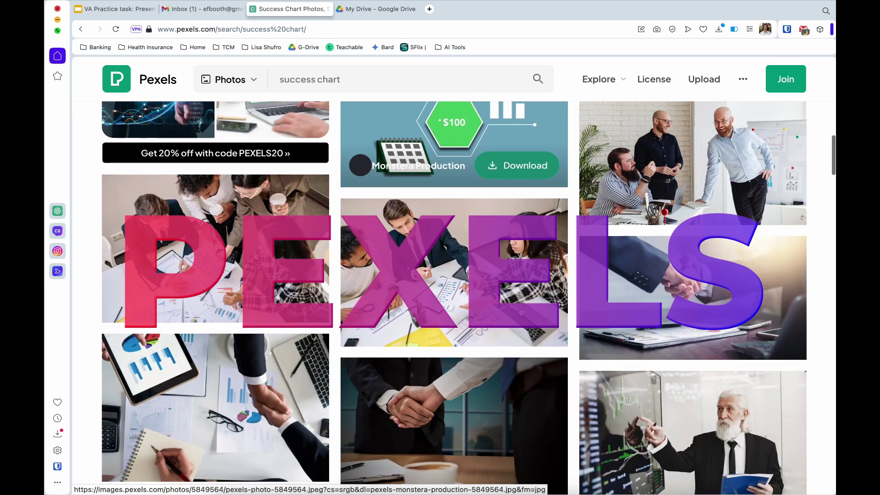
scroll(521, 312, "down", 10)
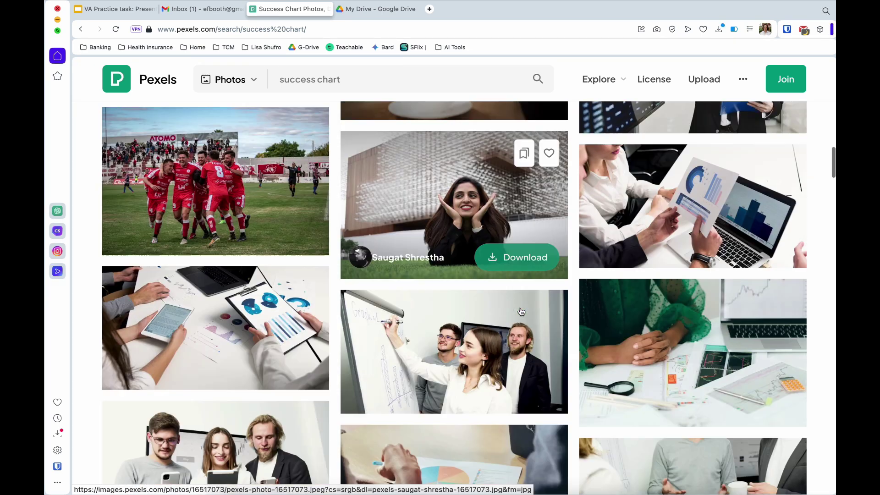
scroll(521, 312, "down", 12)
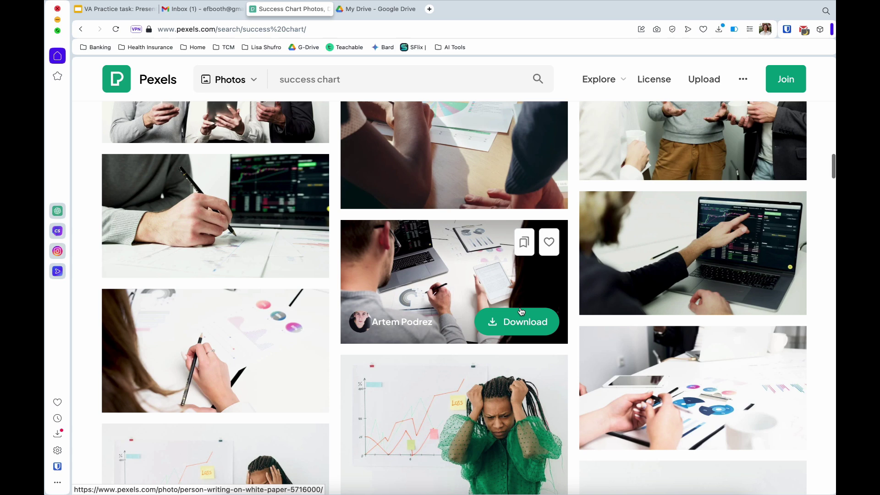
scroll(522, 312, "down", 10)
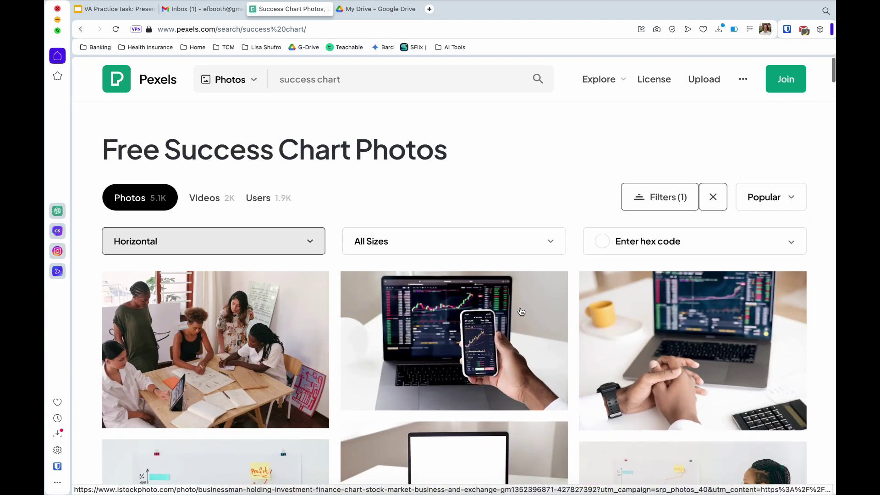
Step: Upload the Pexels thumbs-up photo from the Desktop onto slide 8 and move it lower
left_click(114, 9)
left_click(204, 85)
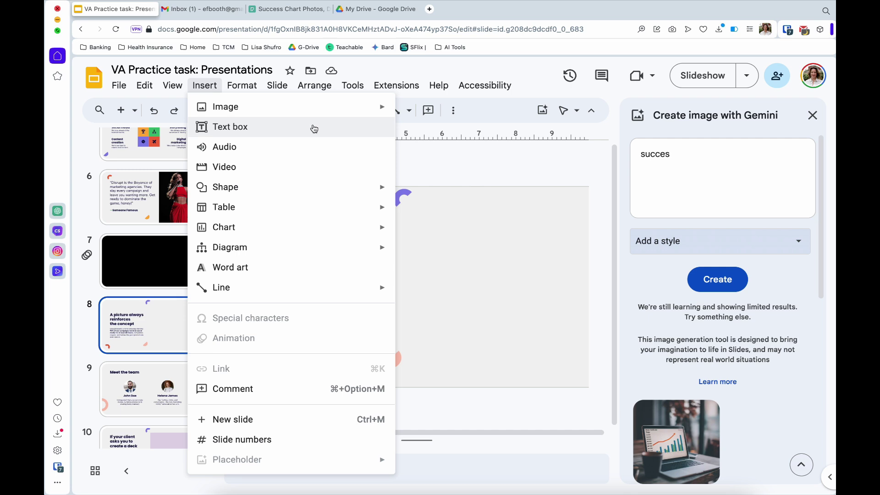
mouse_move(275, 107)
left_click(466, 145)
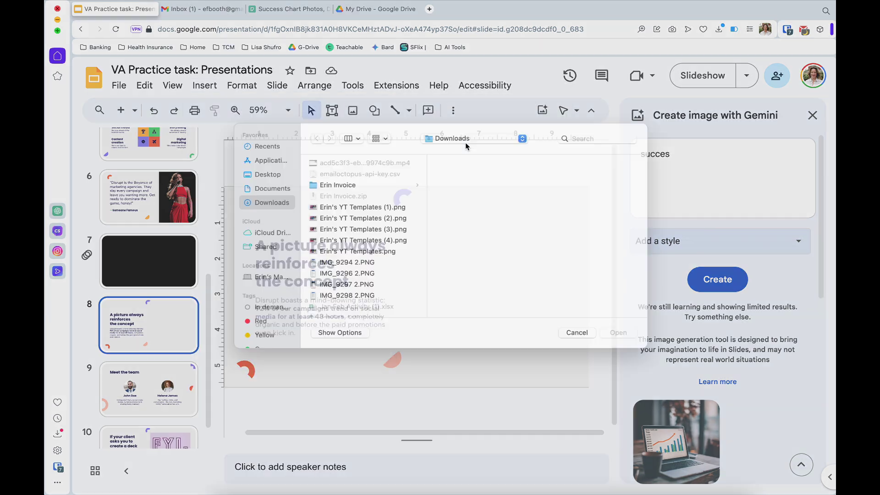
left_click(256, 185)
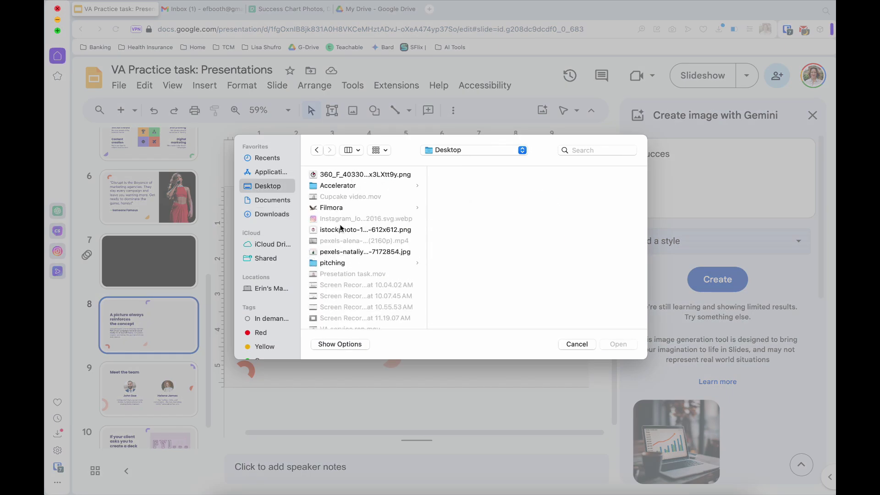
double_click(366, 252)
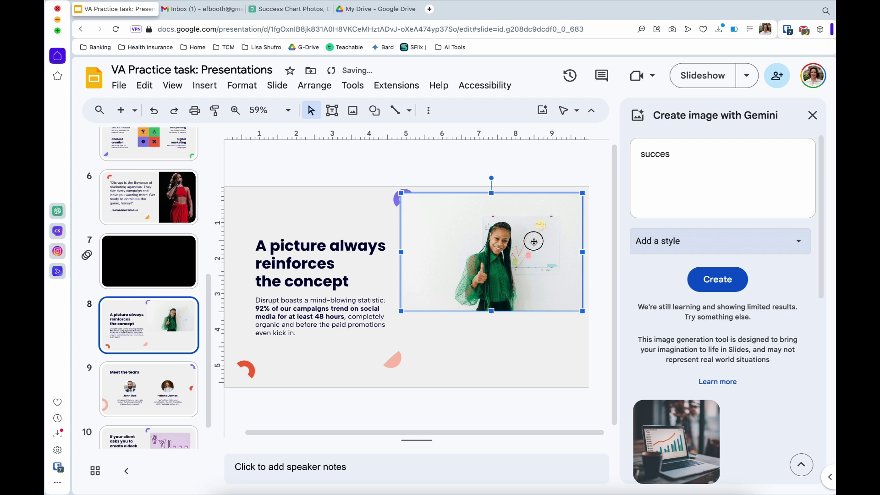
left_click_drag(534, 242, 529, 279)
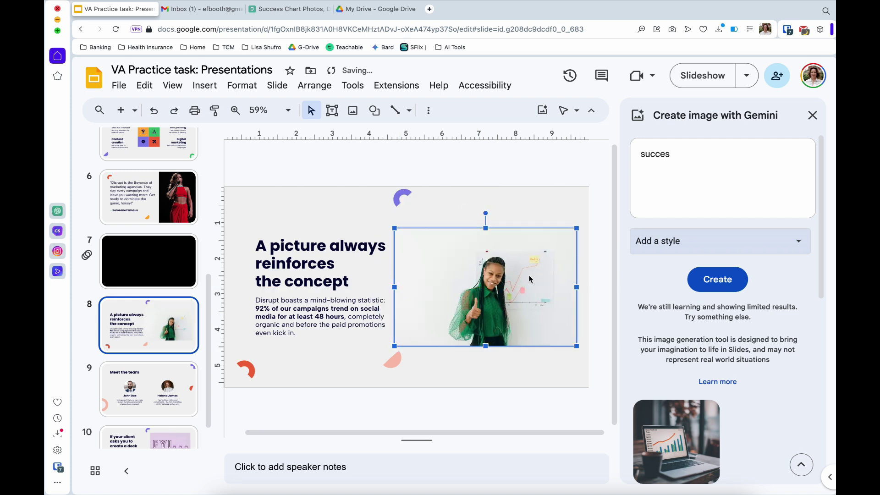
left_click(242, 85)
Step: Narrow the thumbs-up photo on slide 8 from its left side
mouse_move(400, 220)
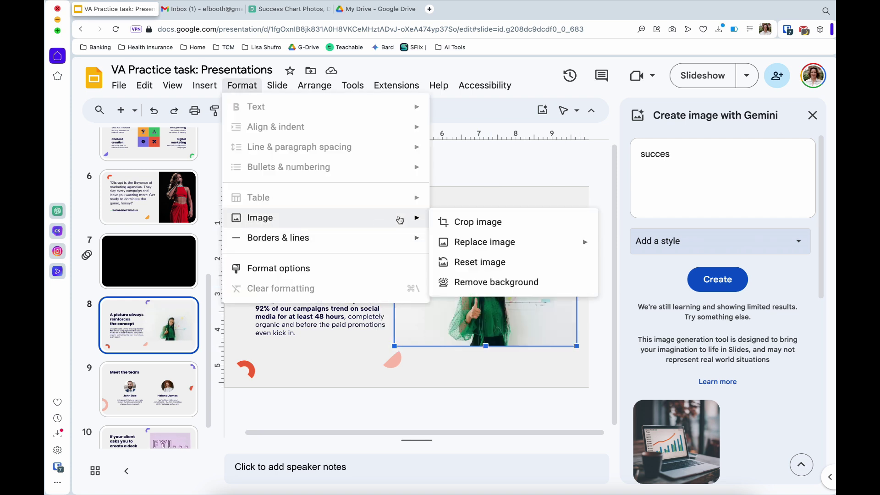
left_click(422, 355)
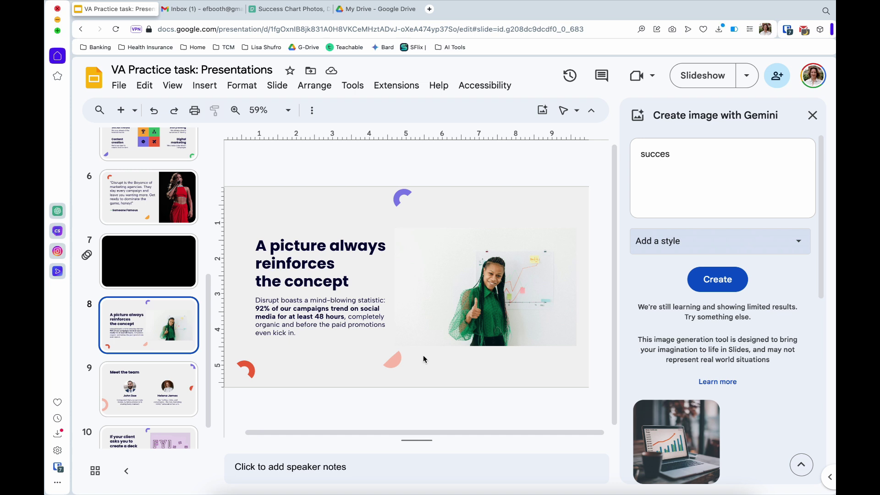
left_click(411, 312)
mouse_move(392, 287)
left_mouse_down()
mouse_move(436, 293)
mouse_move(393, 287)
left_mouse_up()
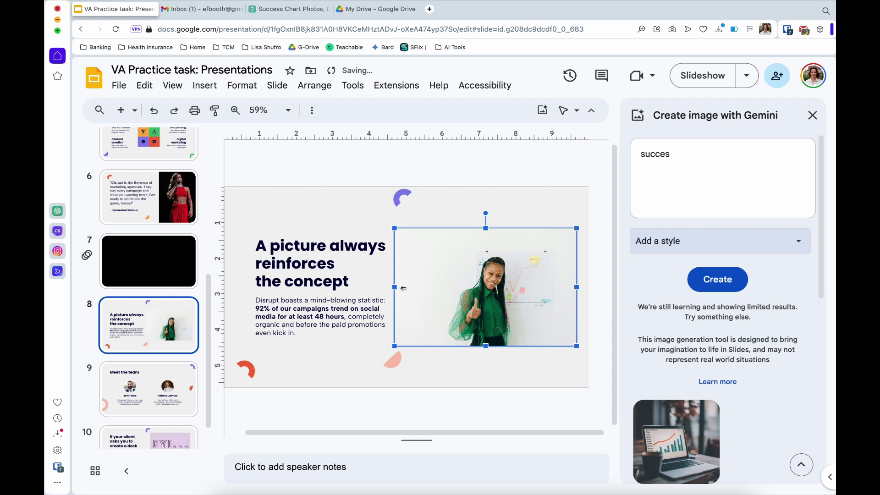
Step: Remove the photo's background, then go to the Meet the team slide
left_click(243, 86)
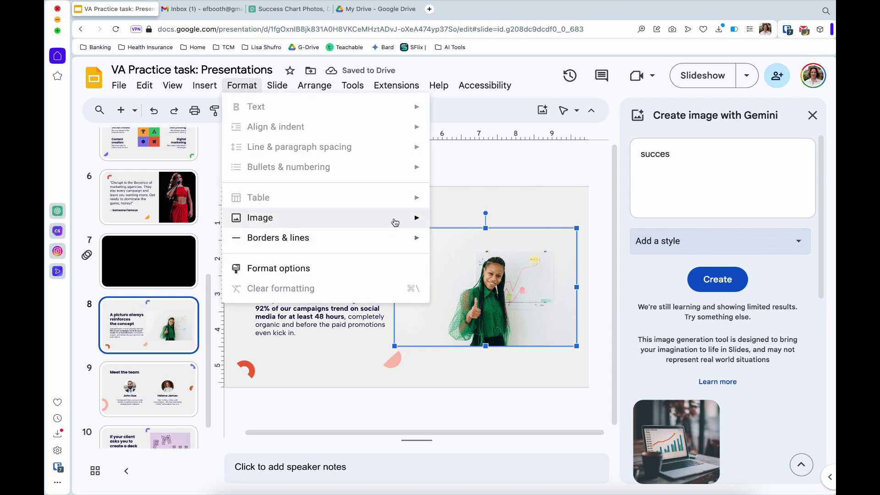
mouse_move(393, 218)
left_click(463, 281)
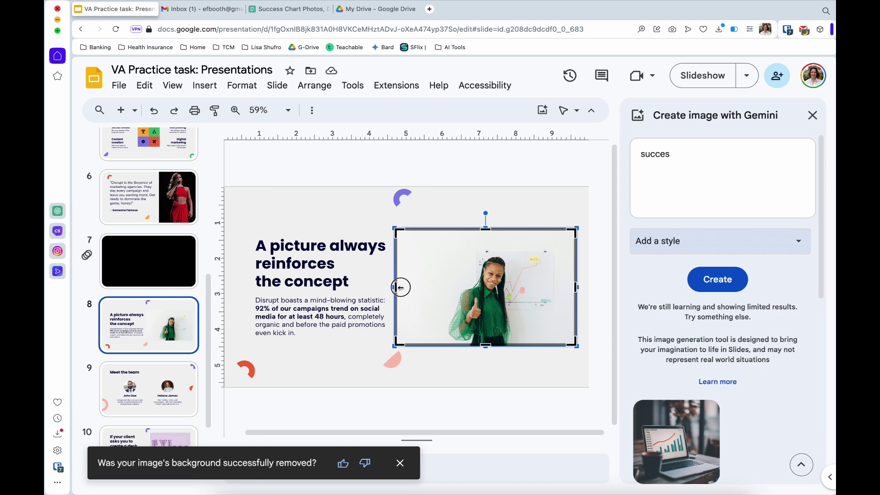
left_click(603, 337)
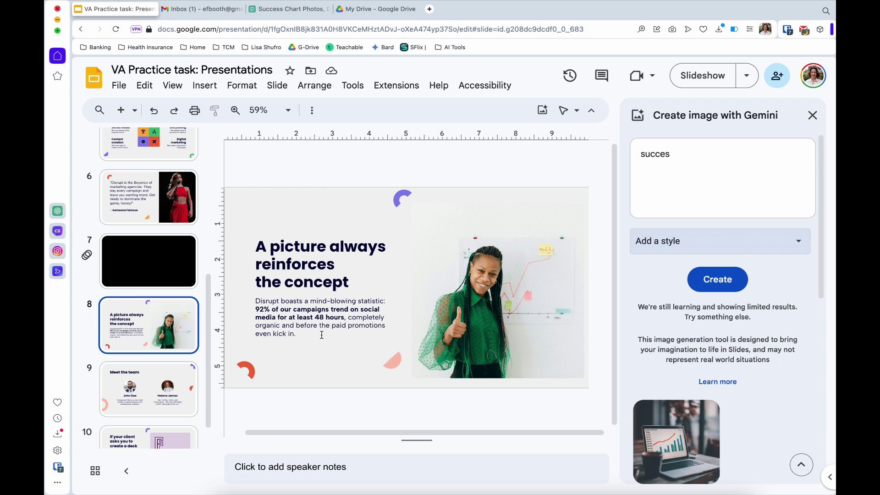
scroll(141, 324, "down", 1)
left_click(143, 350)
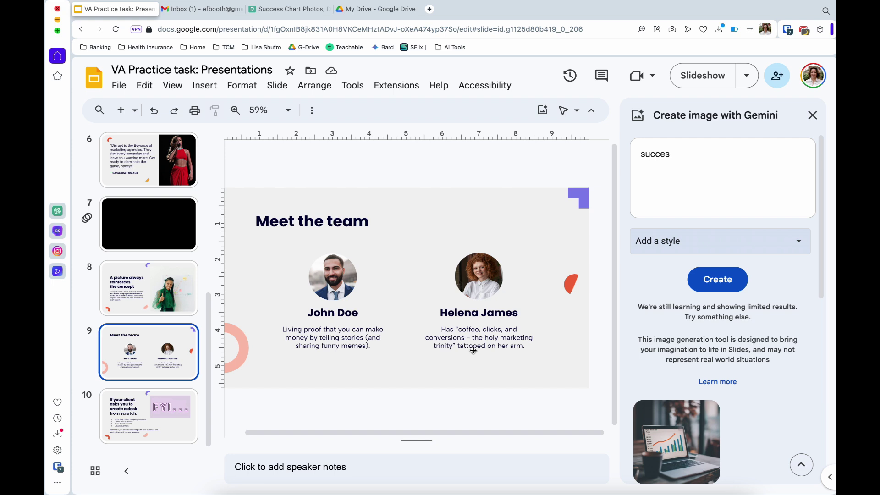
Step: Draw a pink rounded rectangle over John Doe's headshot and send it backward
left_click(491, 344)
left_click(252, 294)
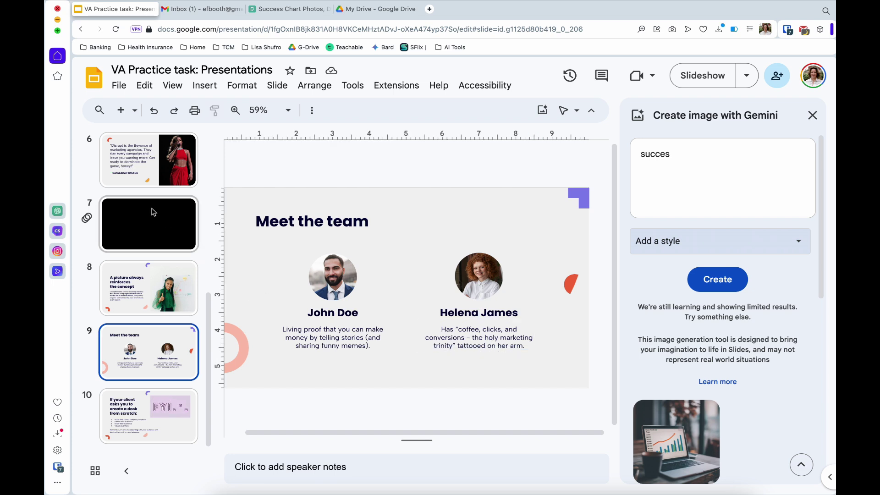
left_click(243, 91)
mouse_move(194, 94)
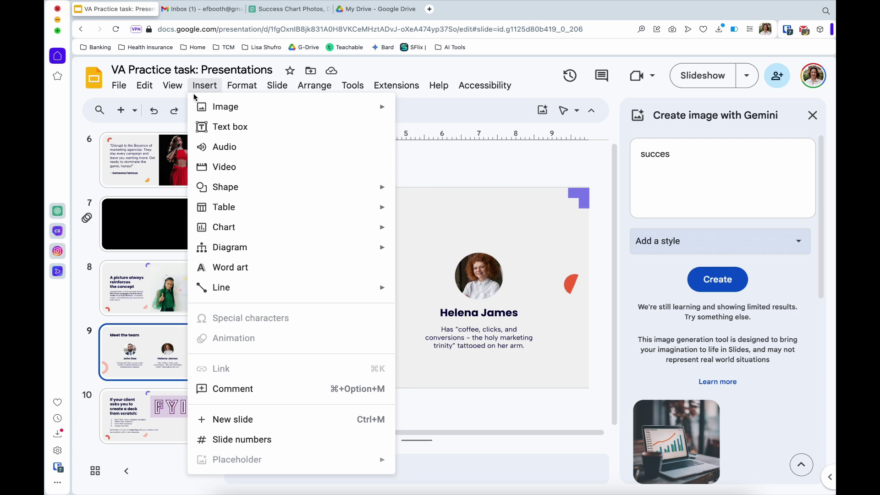
mouse_move(262, 196)
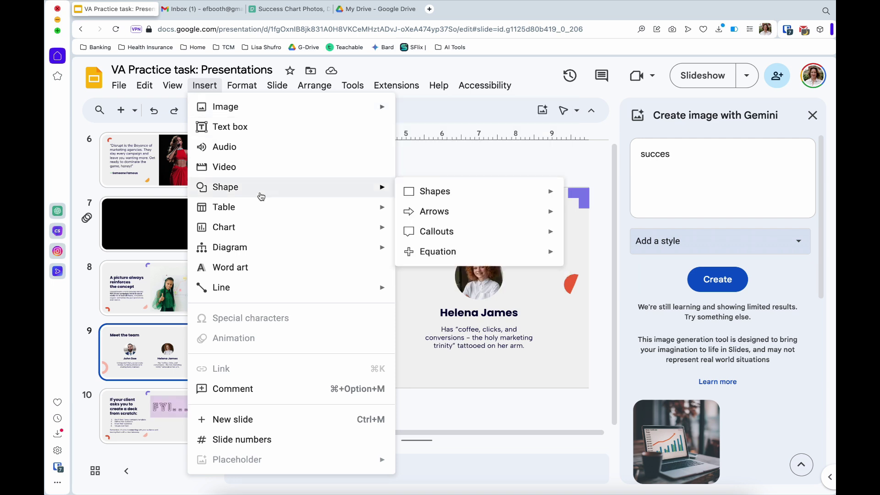
mouse_move(514, 194)
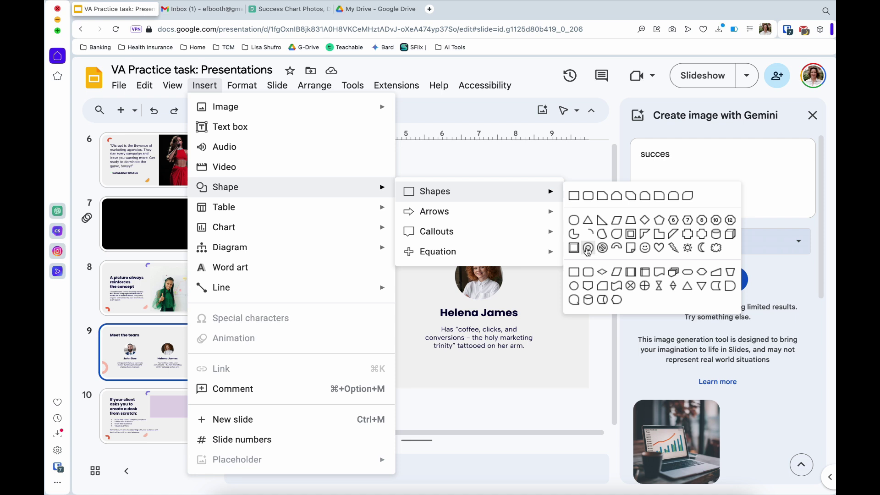
left_click(587, 248)
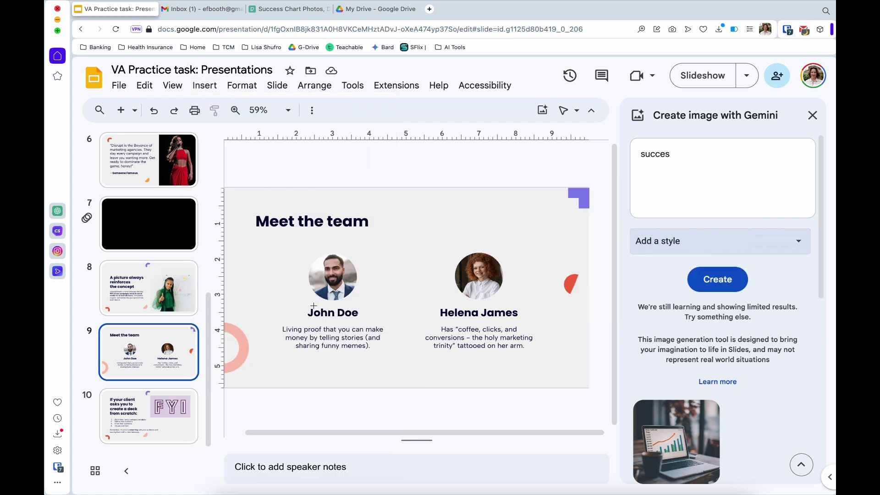
left_click(378, 296)
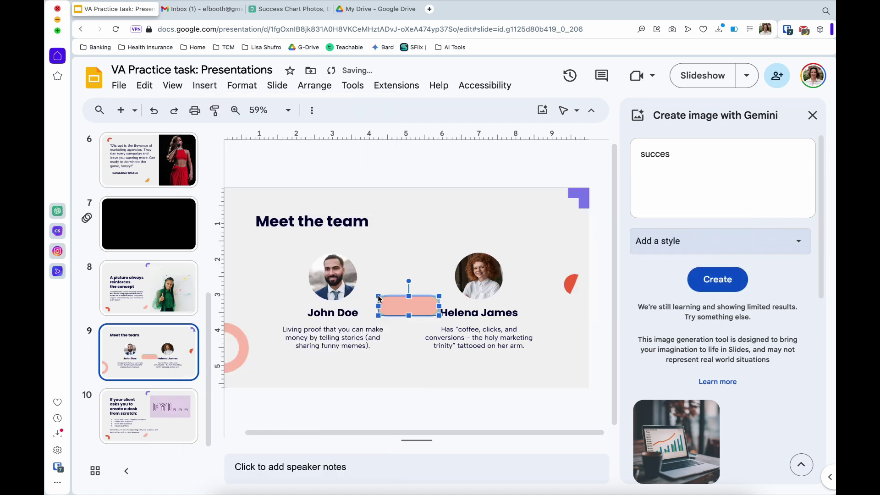
left_click_drag(419, 309, 291, 304)
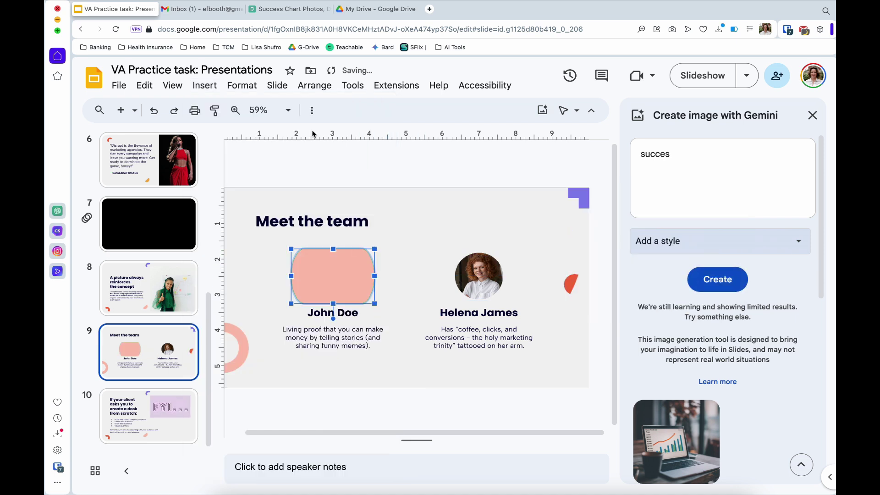
left_click(316, 86)
mouse_move(398, 110)
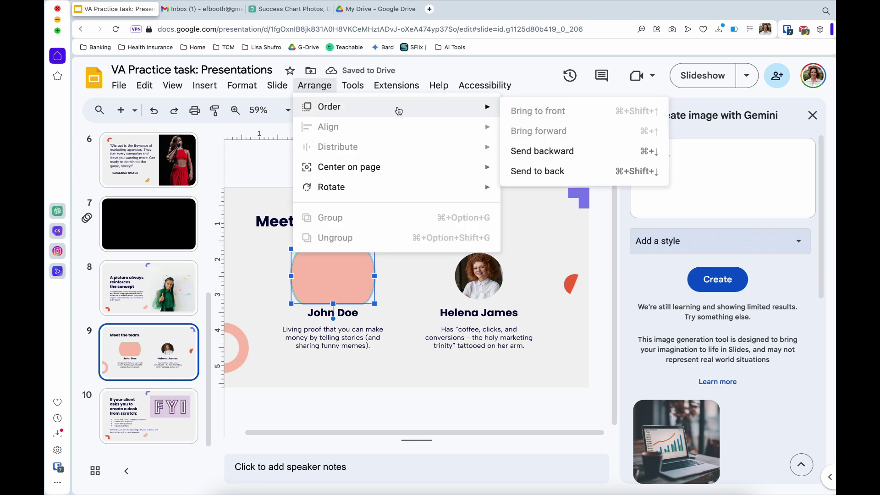
left_click(543, 151)
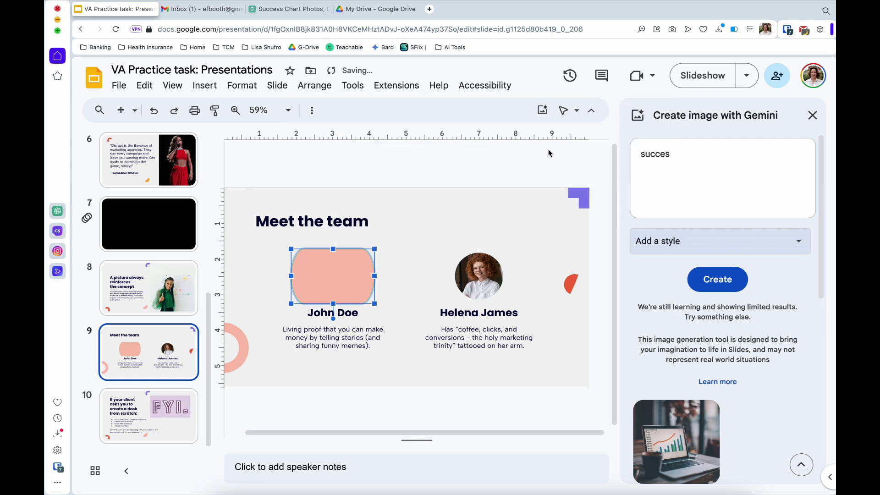
left_click(315, 85)
left_click(328, 291)
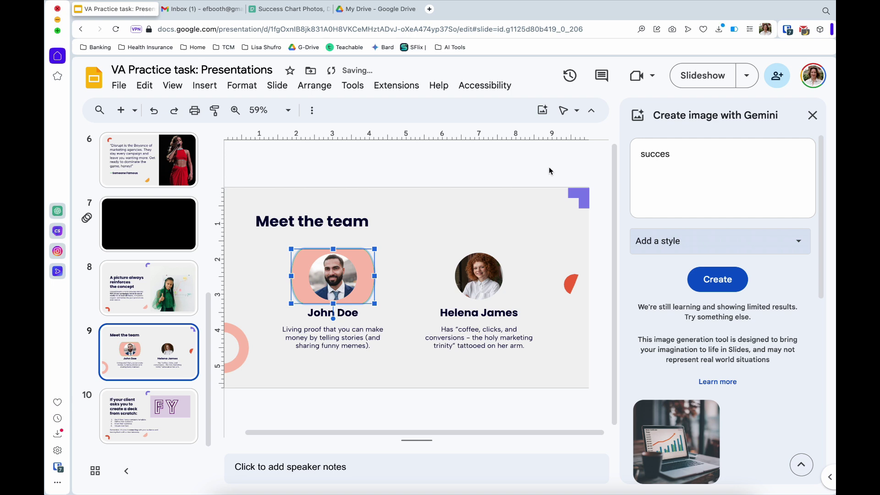
left_click(399, 275)
left_click(334, 276)
left_click_drag(335, 275, 477, 276)
left_click(315, 85)
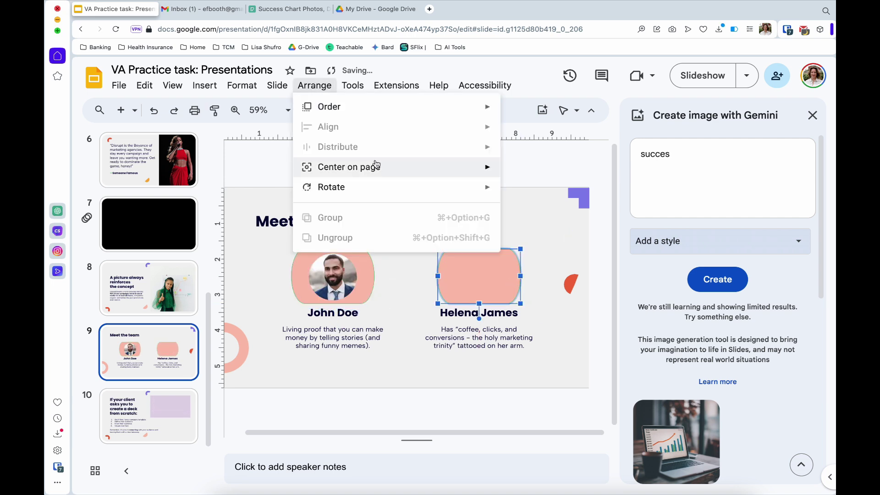
mouse_move(447, 111)
left_click(568, 170)
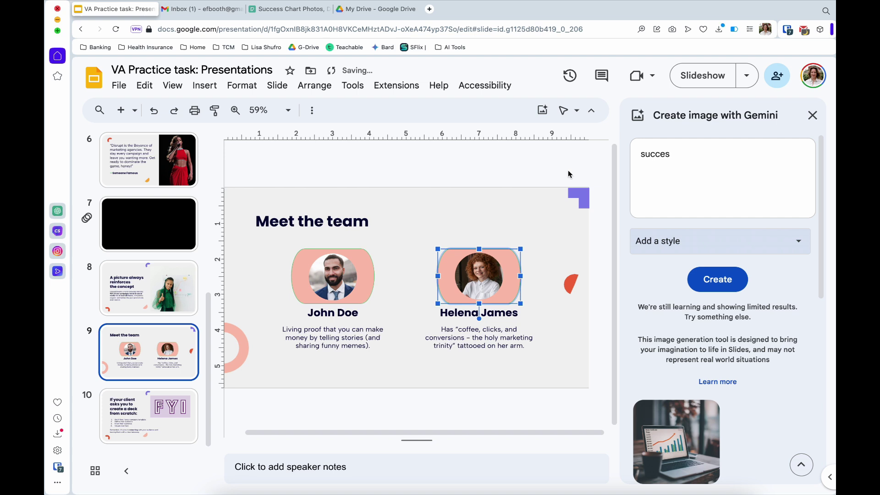
left_click(808, 273)
left_click(571, 340)
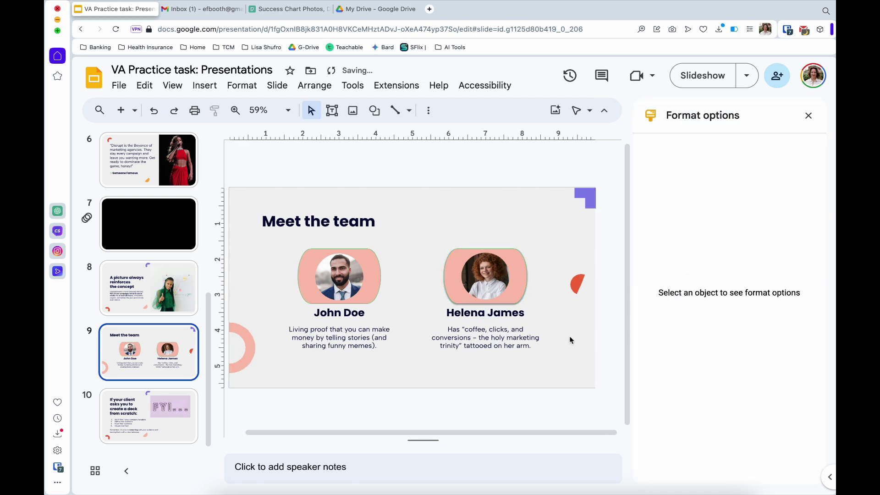
left_click(522, 297)
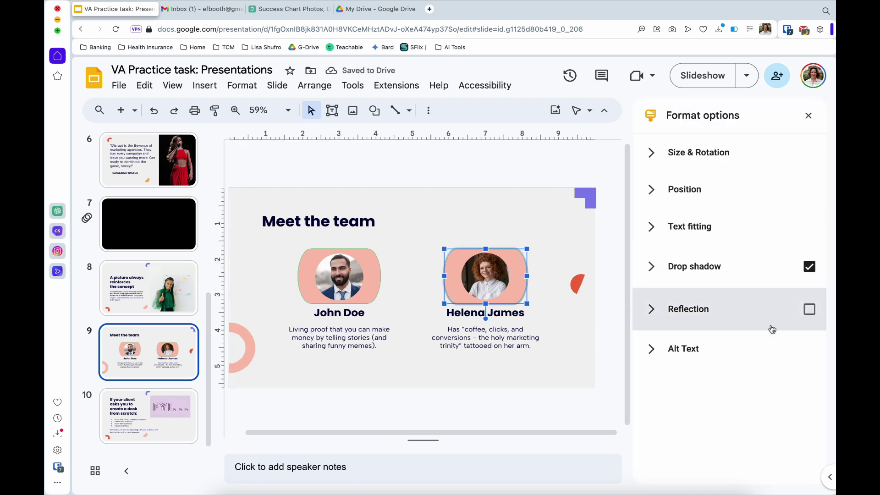
left_click(819, 309)
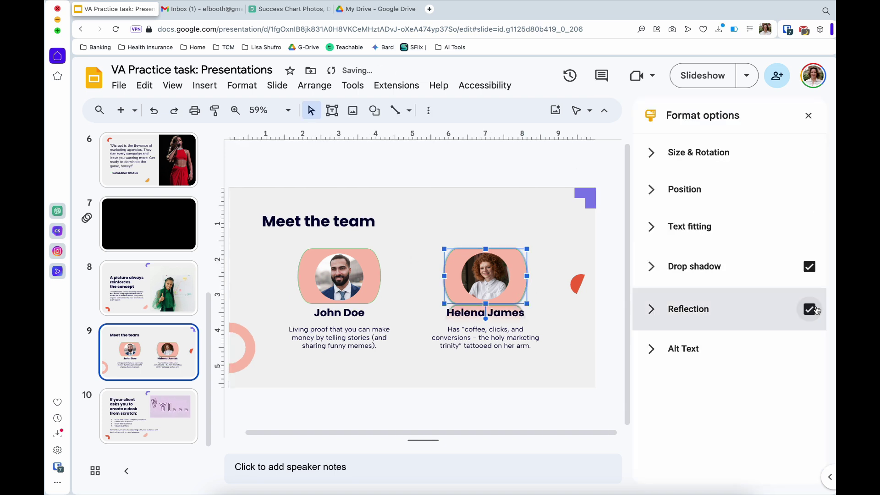
left_click(577, 360)
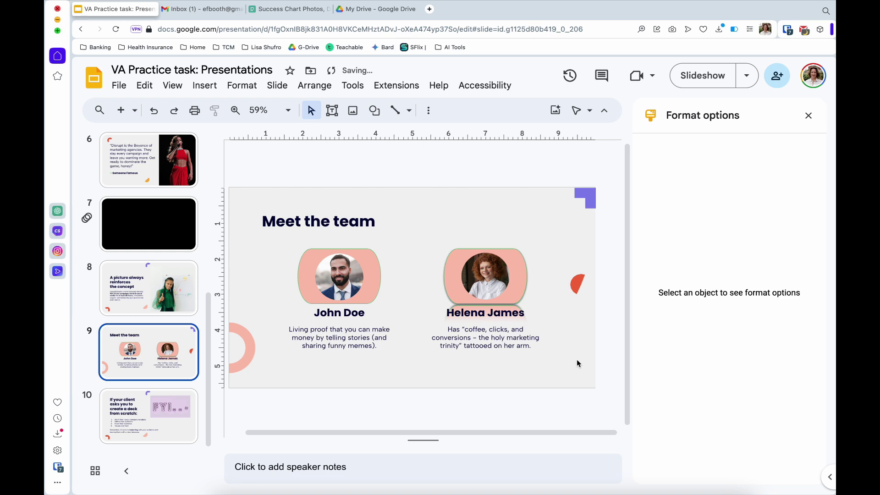
left_click(510, 292)
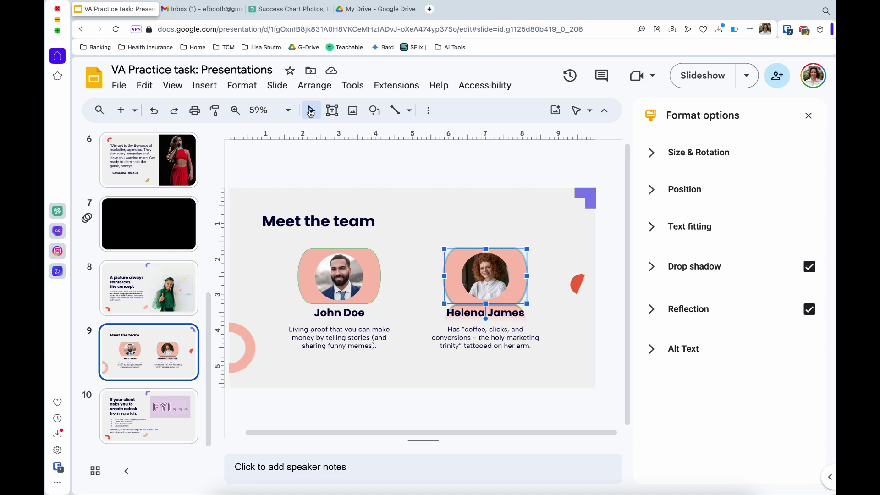
left_click(428, 111)
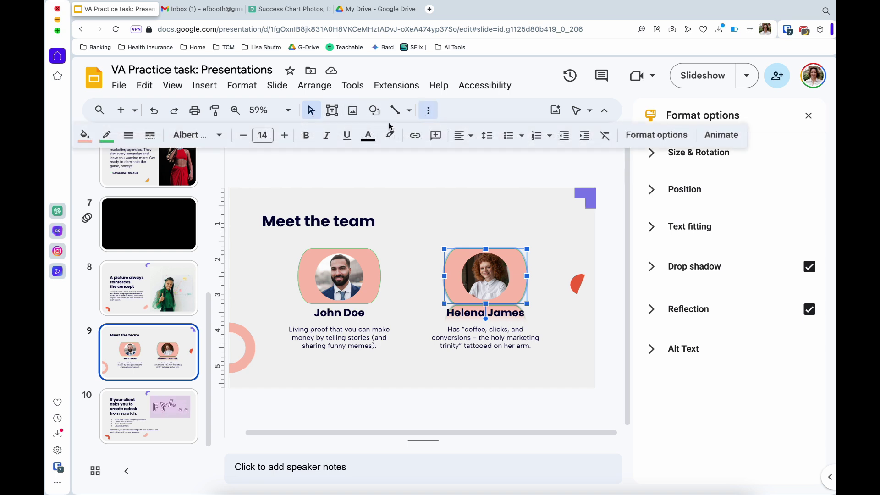
left_click(429, 111)
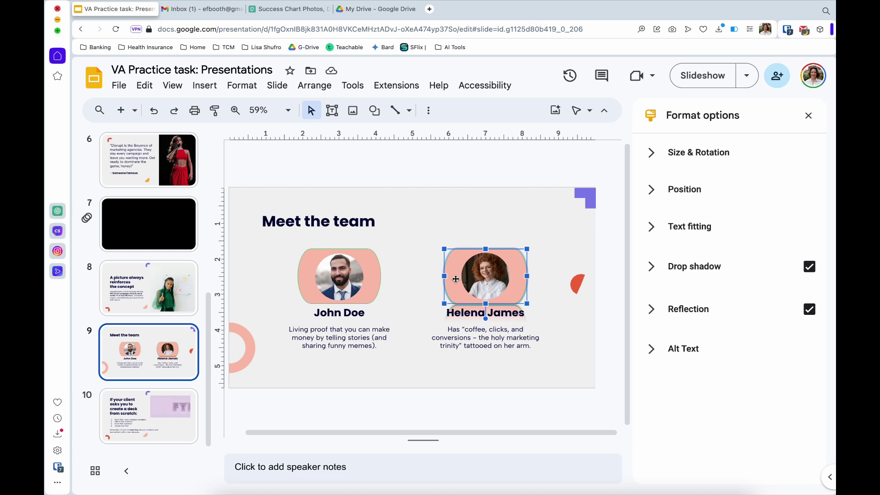
left_click(430, 114)
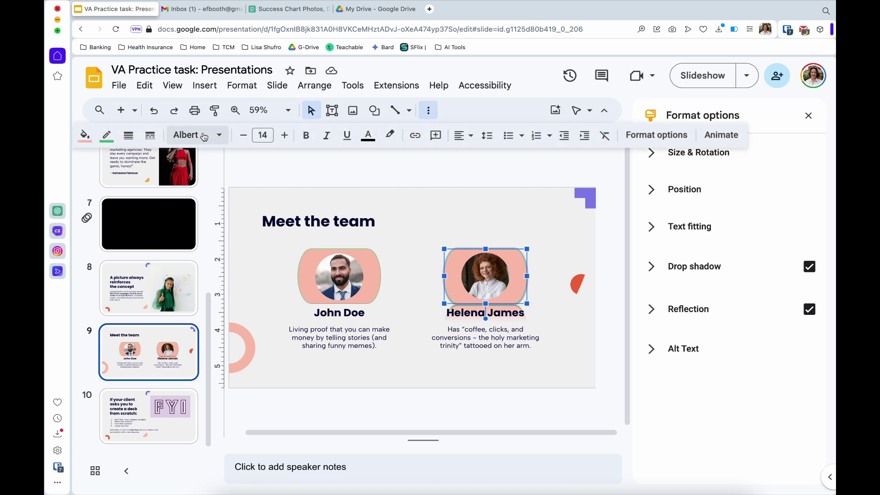
Step: Bring up the fill colour choices for a Meet the team headshot frame, then exit the numbered-list text
left_click(84, 142)
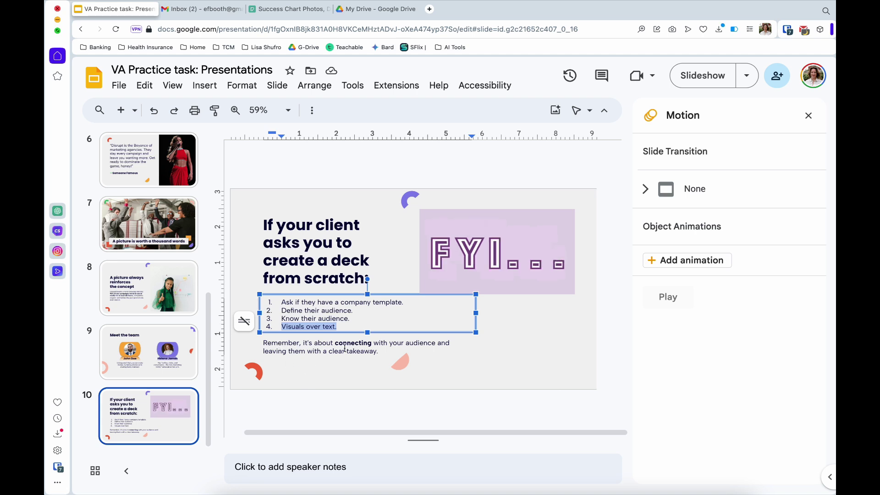
key("Escape")
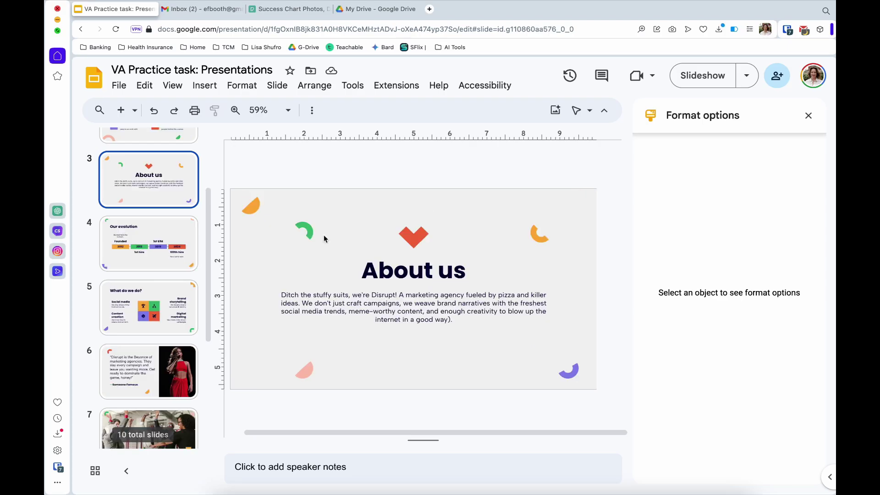
Step: Share the presentation as Editor for anyone with the link, and copy the link
scroll(208, 257, "up", 3)
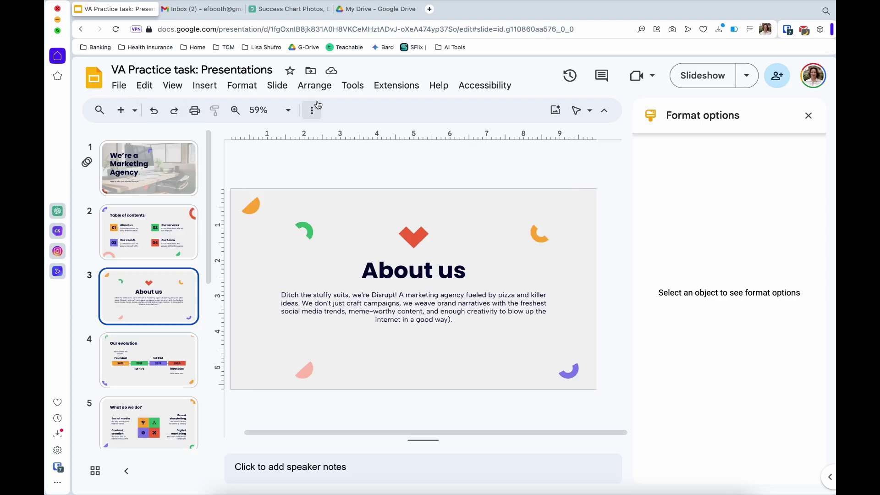
left_click(777, 79)
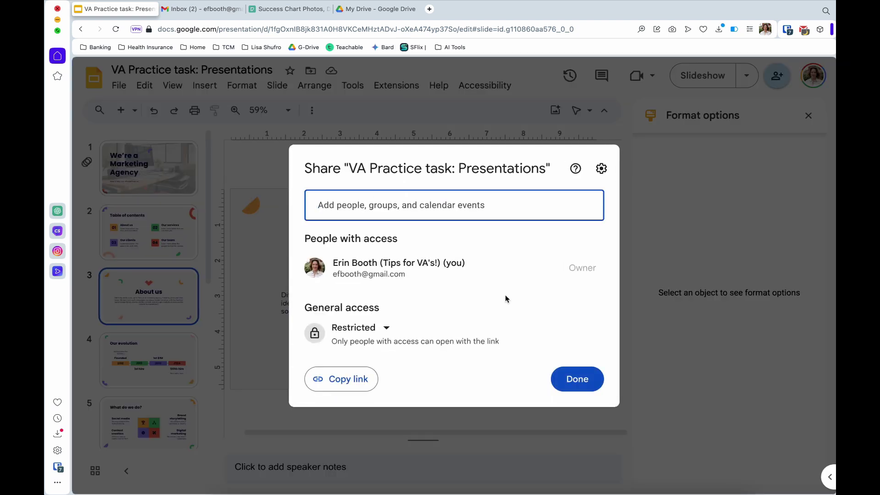
left_click(387, 328)
left_click(389, 384)
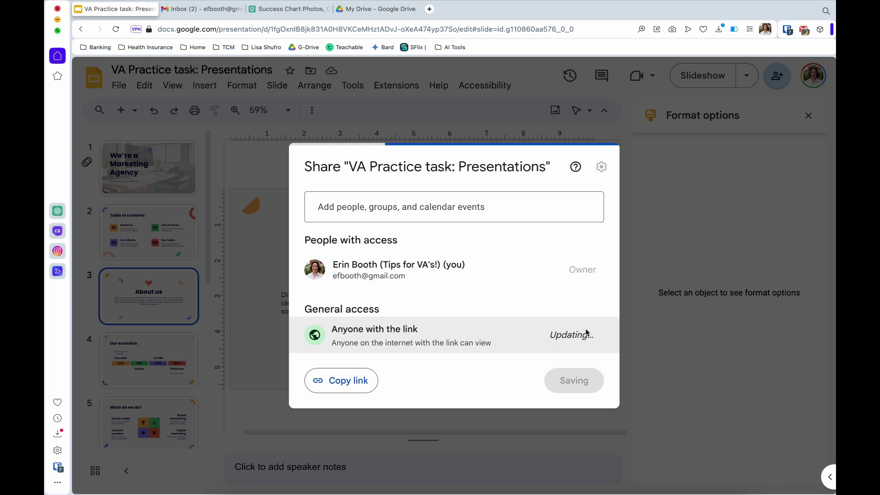
left_click(590, 343)
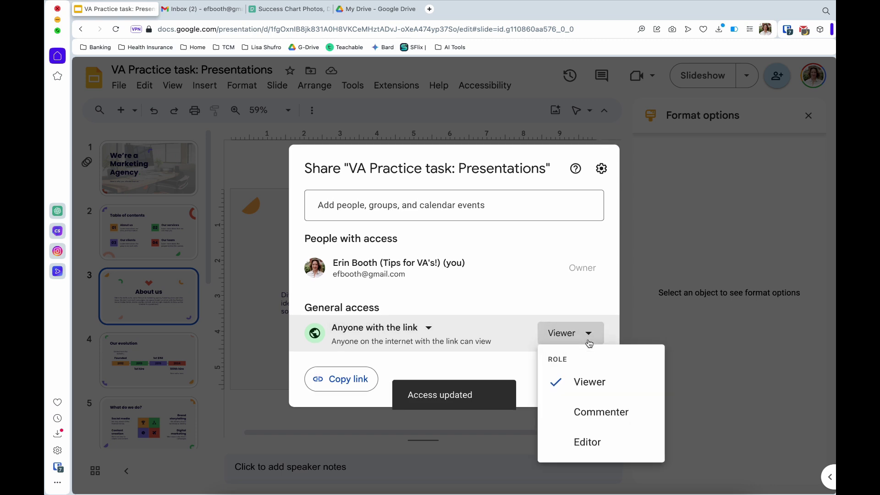
left_click(587, 441)
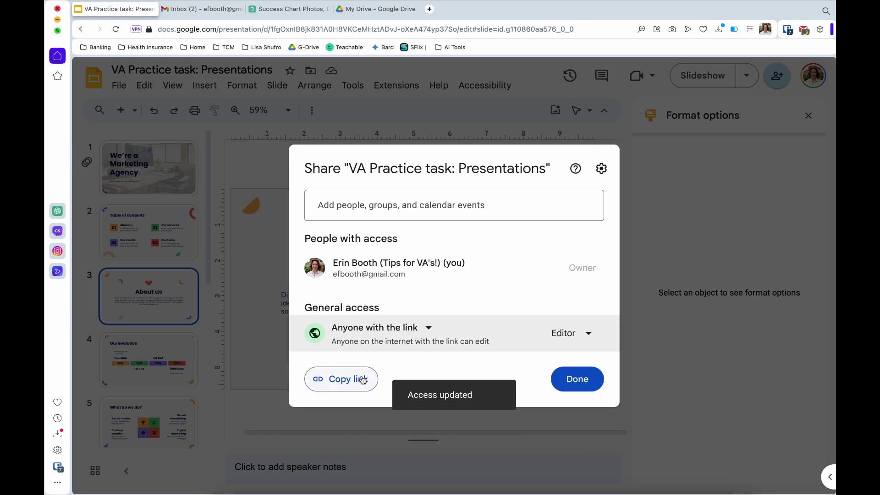
left_click(348, 380)
Step: Close the Share dialog with Done
left_click(564, 385)
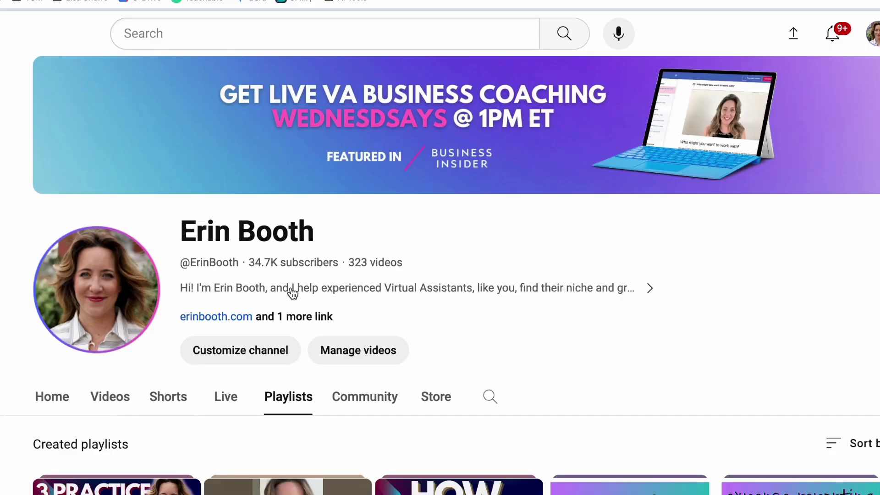
Step: Open the 'VA Practice Tasks' playlist from the channel's Created playlists
scroll(292, 293, "down", 3)
left_click(99, 406)
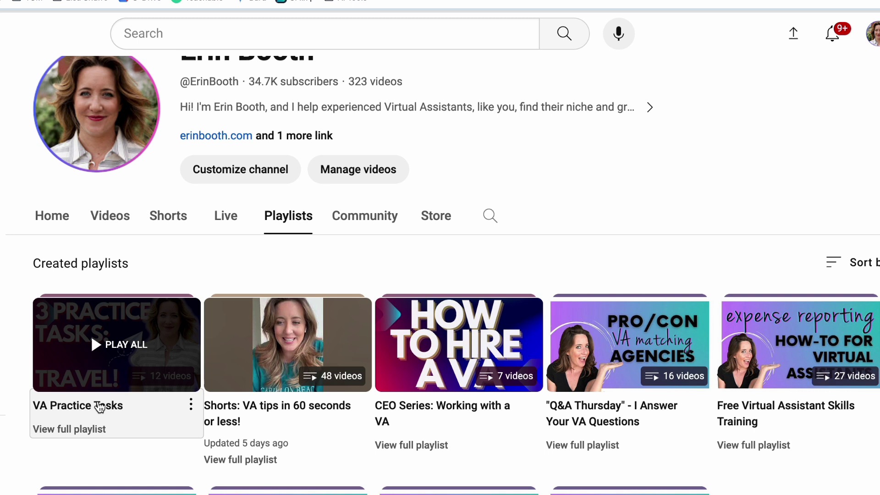